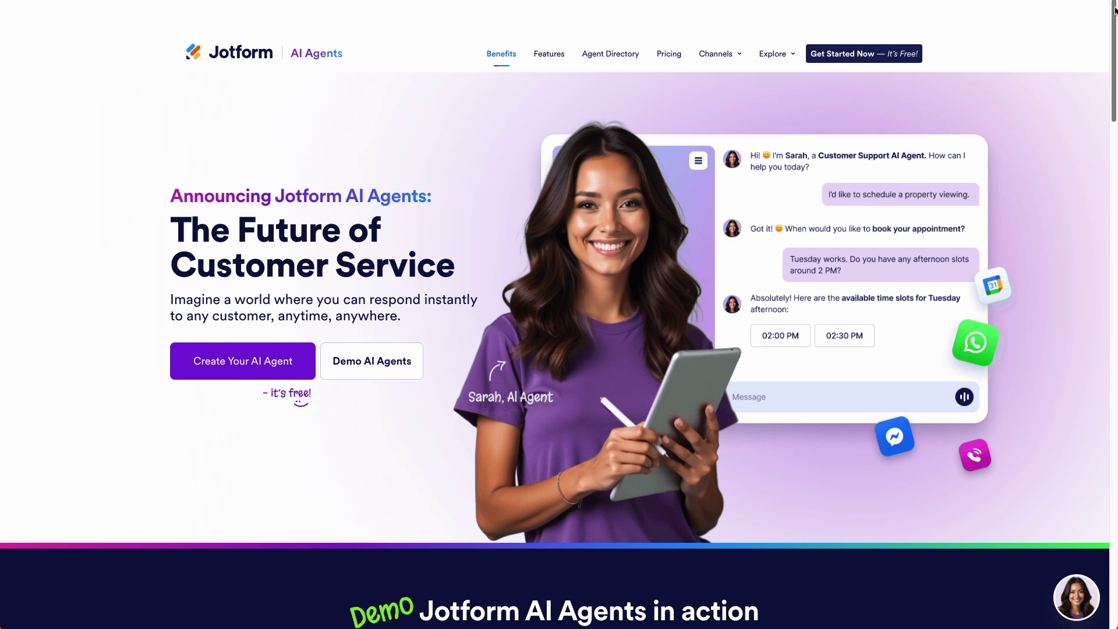
Start a new Standalone agent from the My Agents list with Create Agent.
scroll(1115, 13, down, 8)
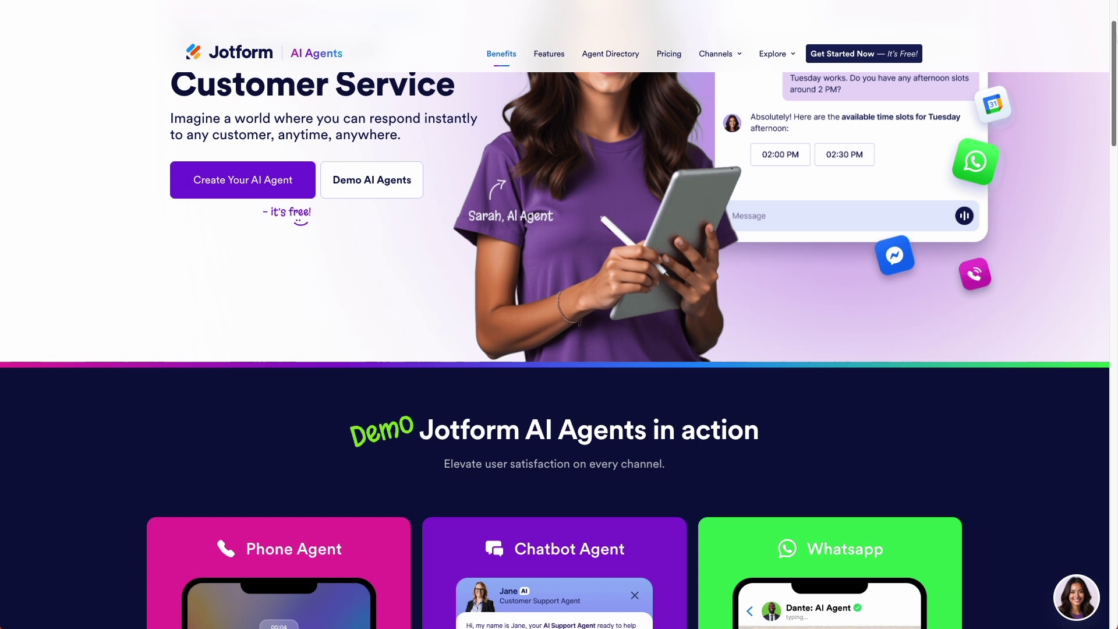
scroll(1114, 141, down, 2)
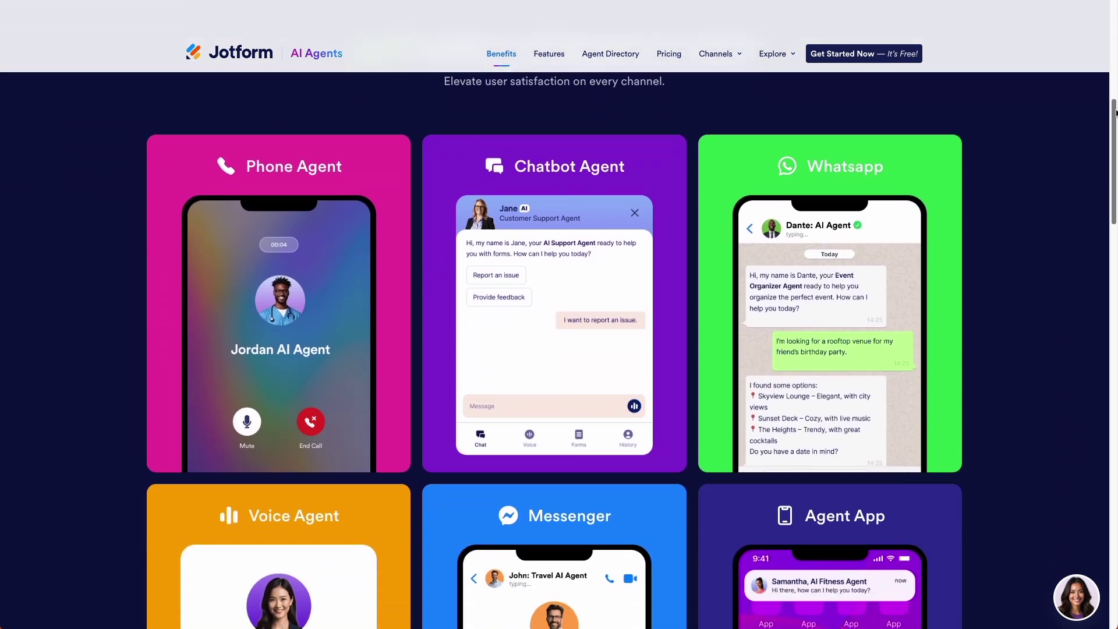
scroll(1114, 141, down, 2)
mouse_move(1114, 141)
mouse_down()
mouse_move(1105, 199)
mouse_move(1113, 12)
mouse_up()
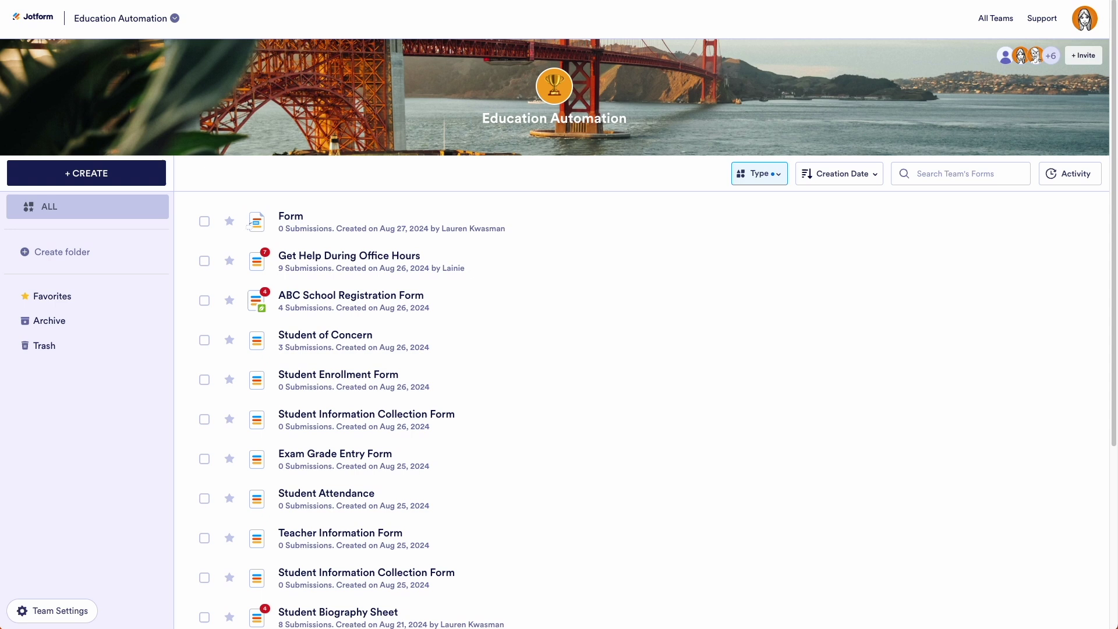
click(90, 27)
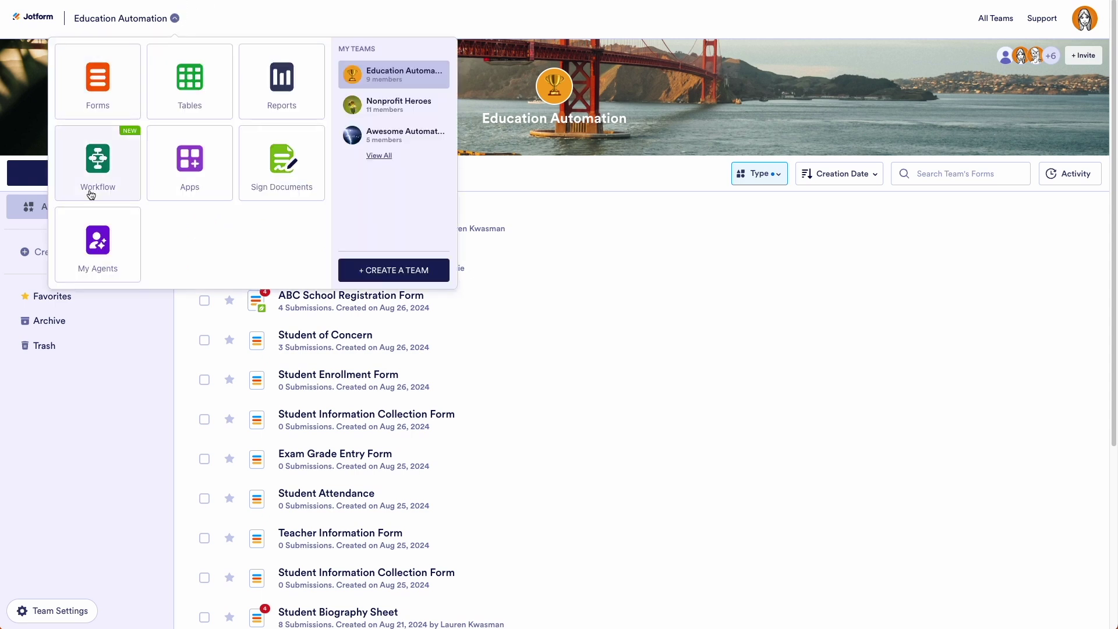
click(96, 244)
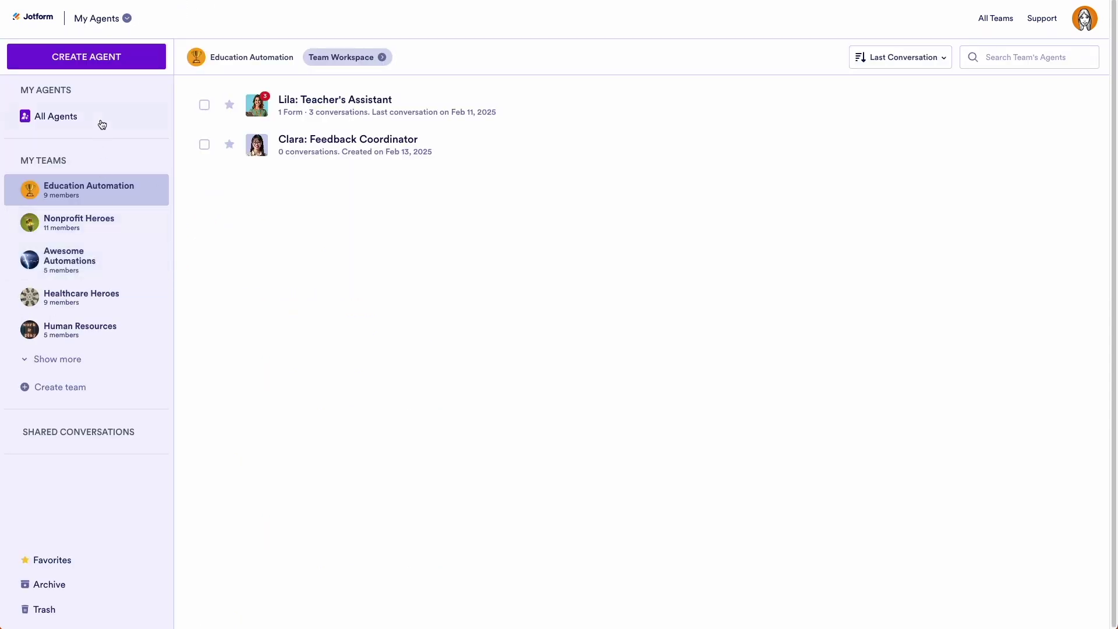
click(103, 56)
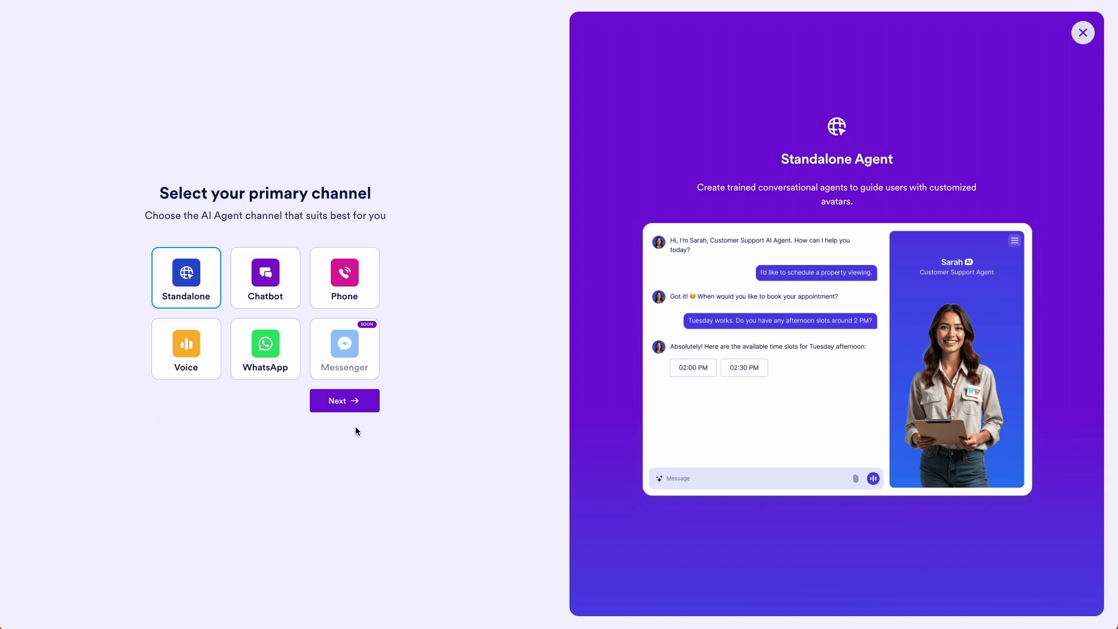
Create the agent from scratch as 'HR assistant to orient new hires to our practice'.
click(361, 406)
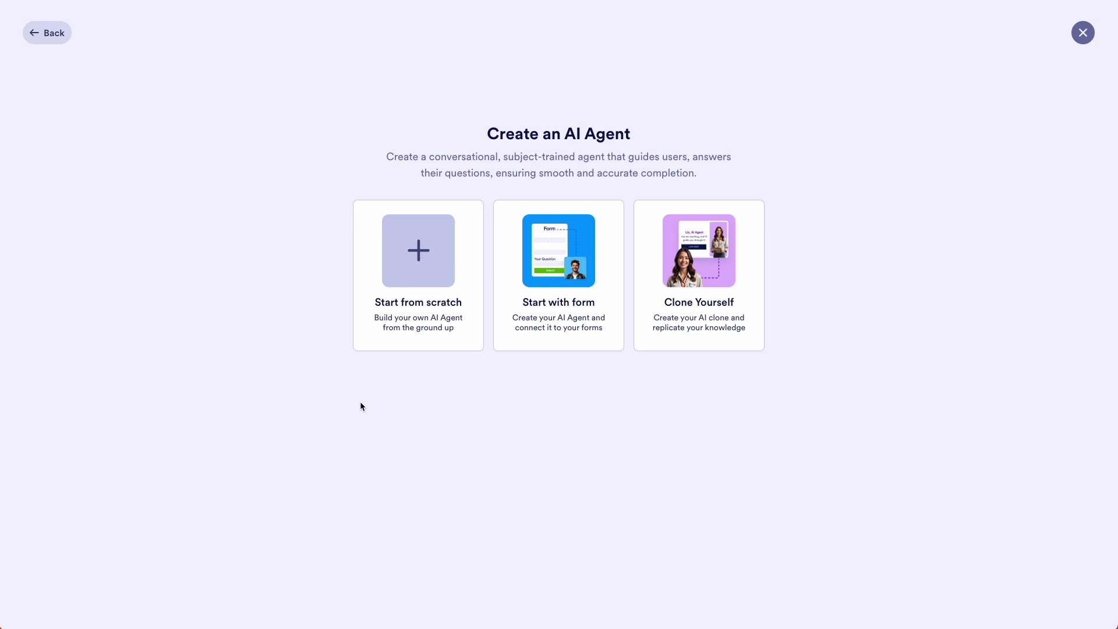
click(412, 275)
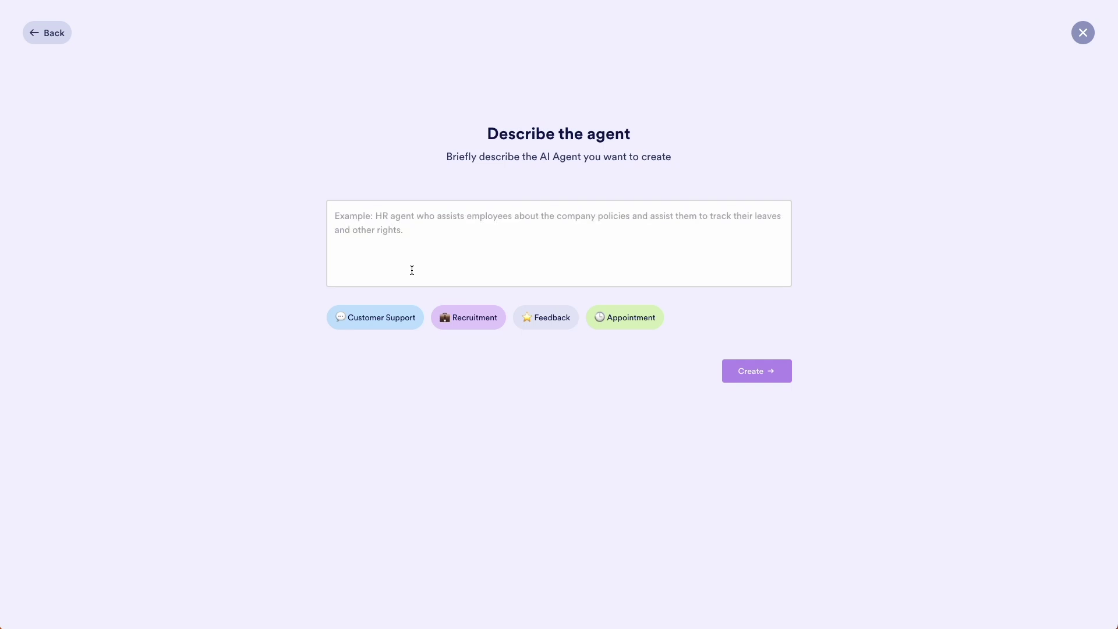
click(412, 270)
text(HR assistant to orient new hires to our practice)
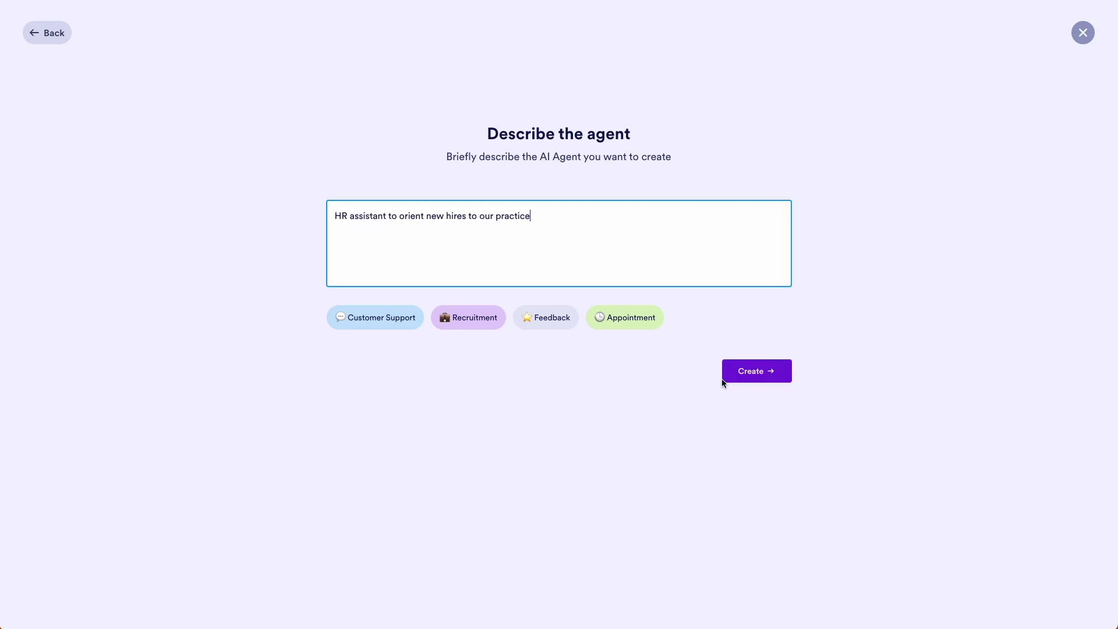
click(760, 376)
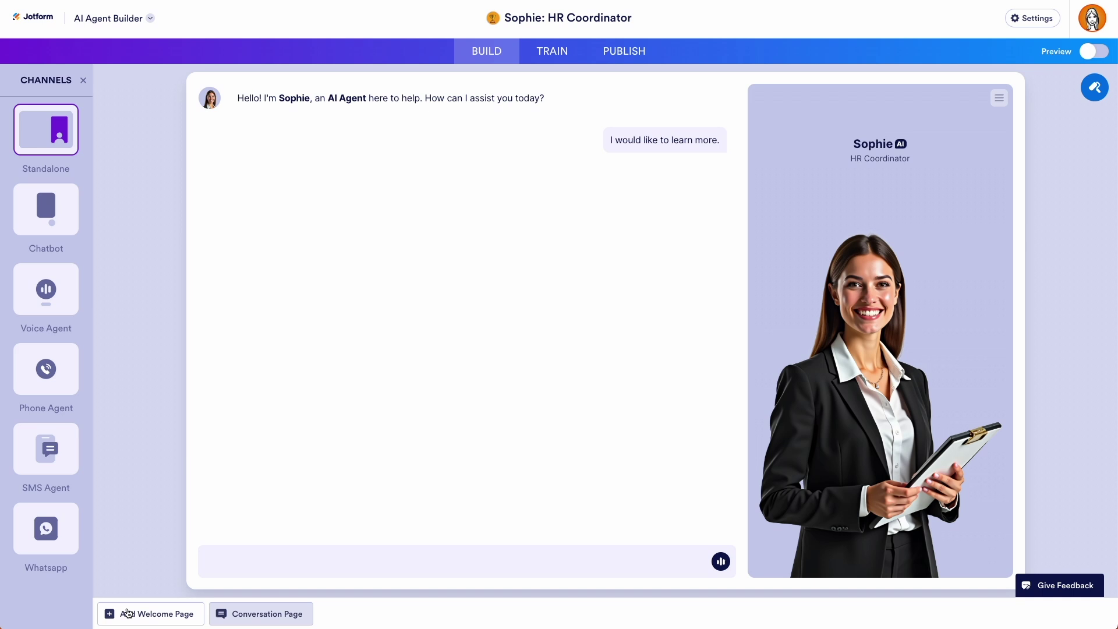
Add a welcome page whose description reads 'New Hire Orientation'.
click(169, 615)
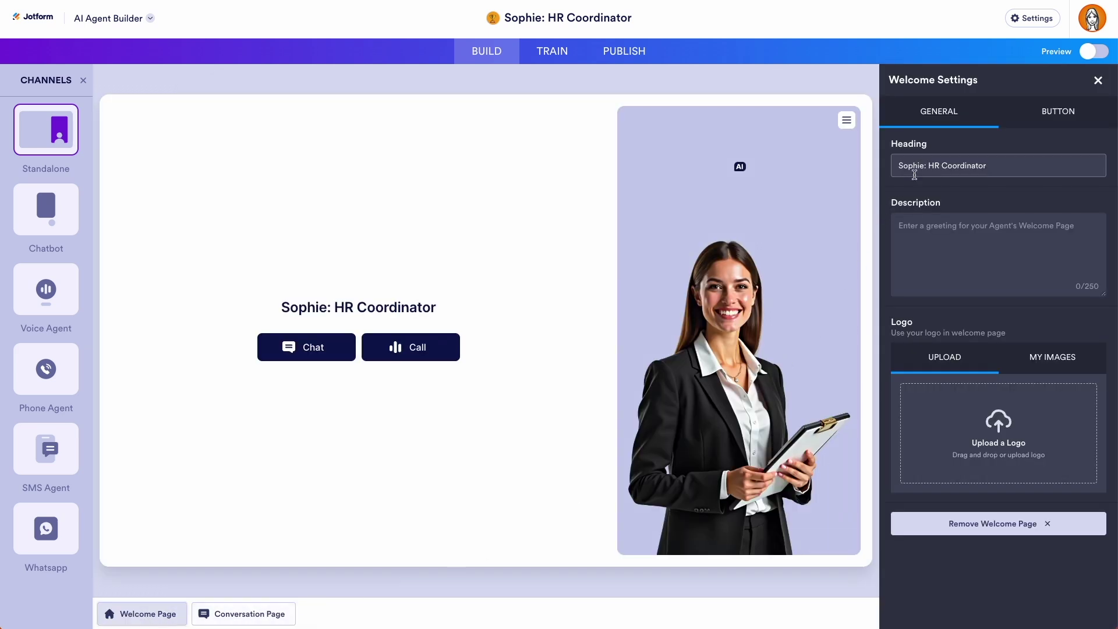
click(912, 227)
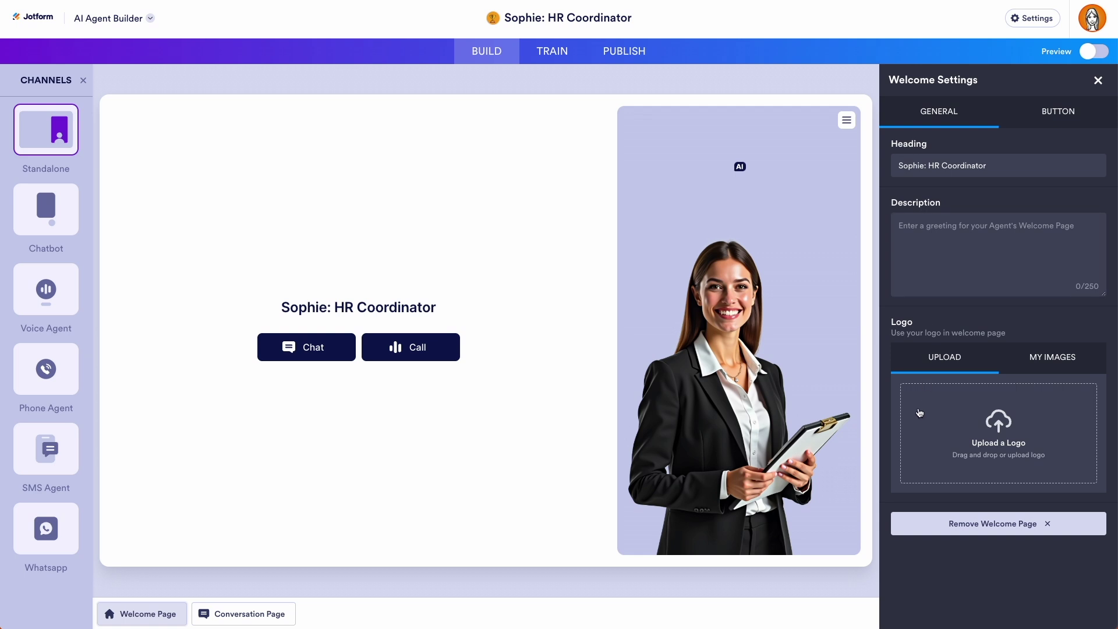
click(937, 224)
text(New Hire Orientation)
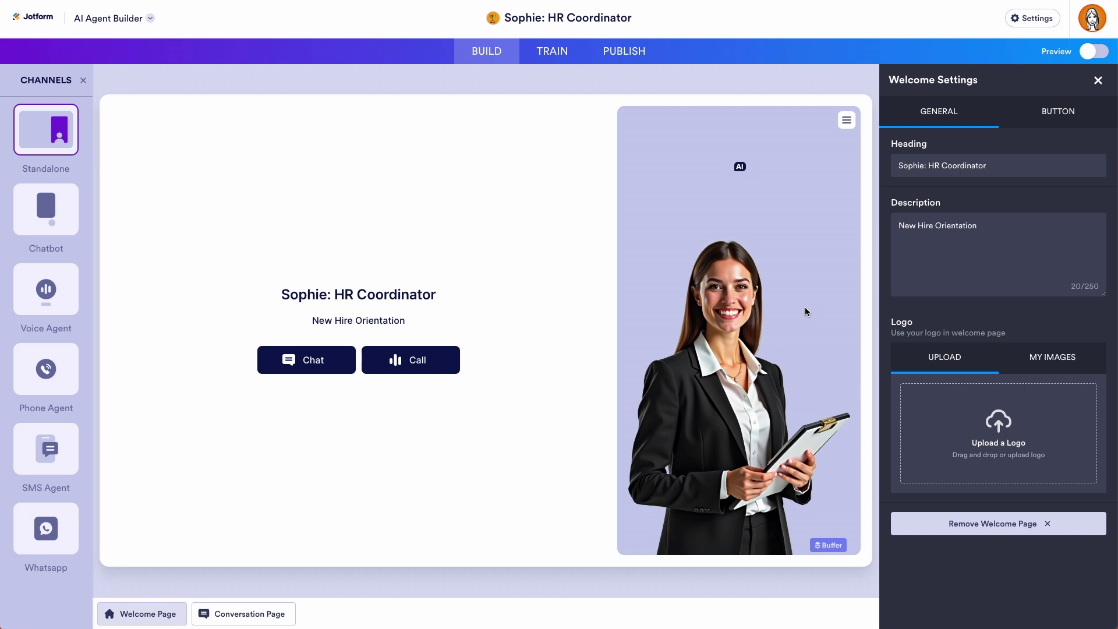
Browse the Gallery, Generate and Upload avatar options on the conversation page without changing the avatar.
click(202, 619)
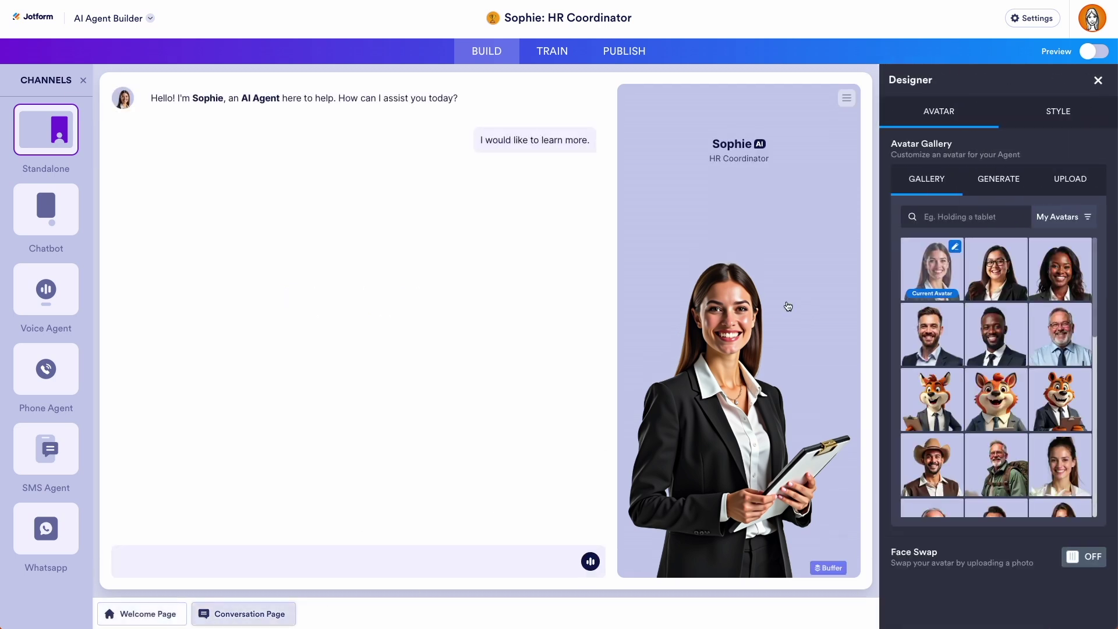
click(1055, 117)
scroll(1090, 269, down, 2)
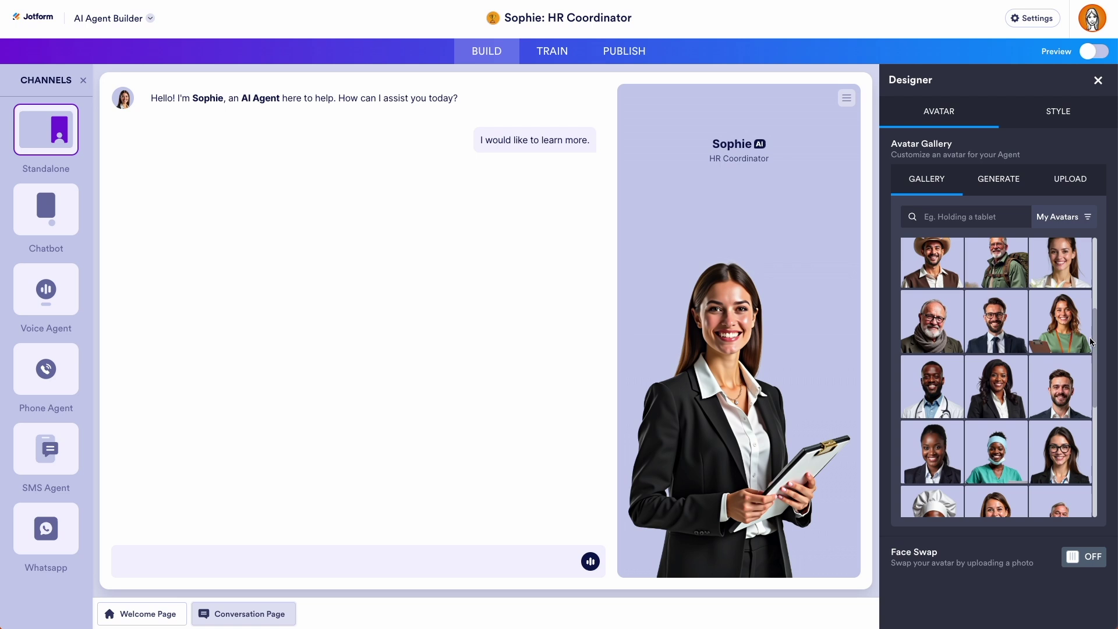
scroll(1097, 327, up, 1)
click(997, 181)
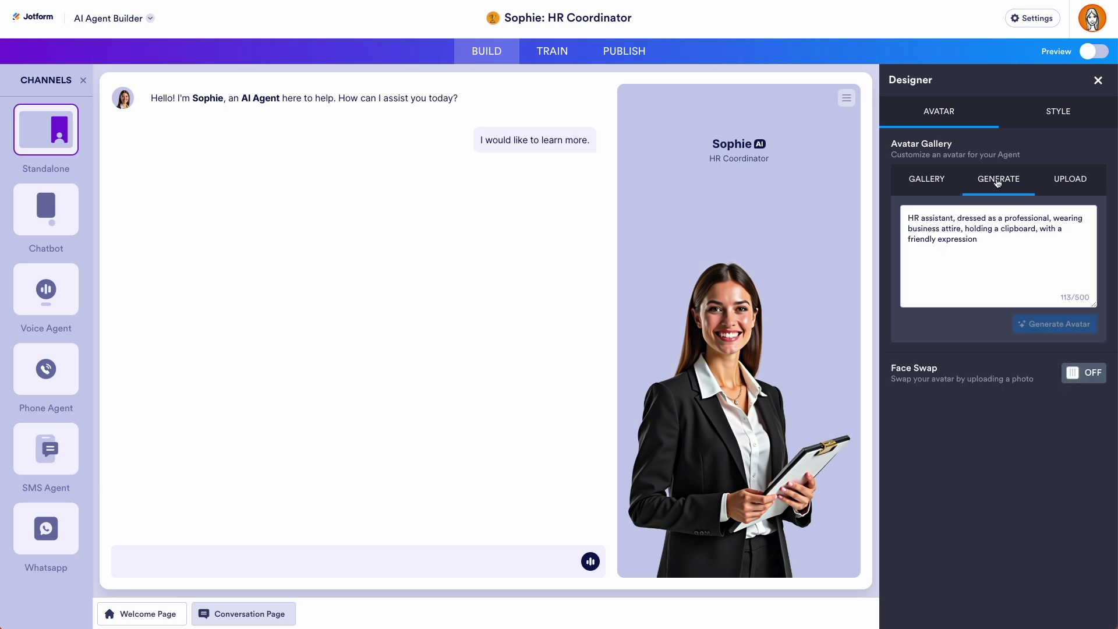
click(1067, 185)
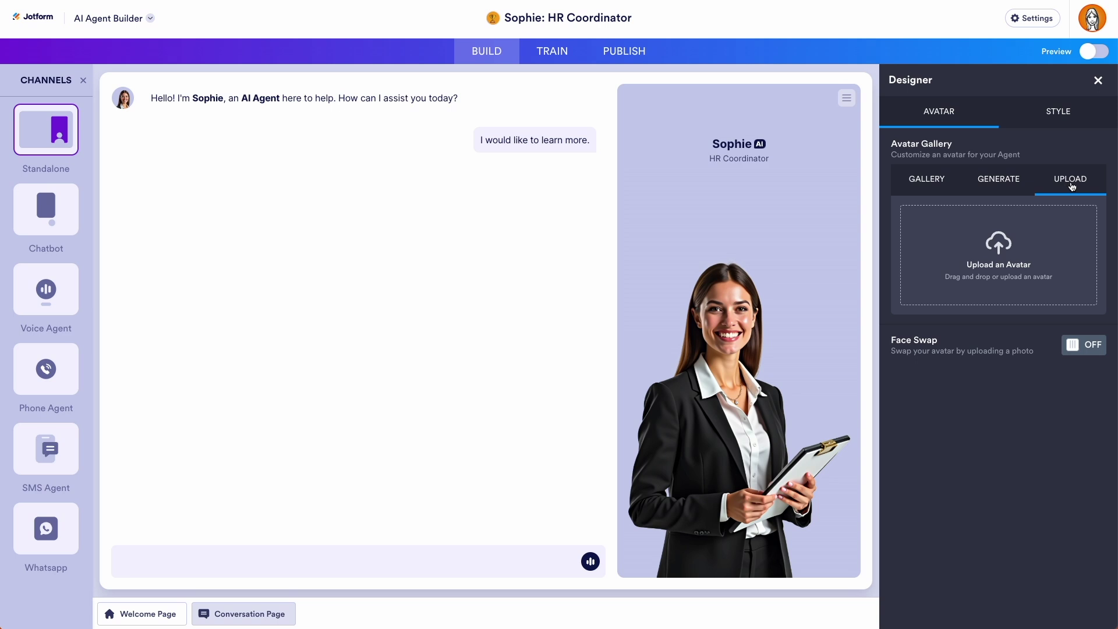
click(1067, 113)
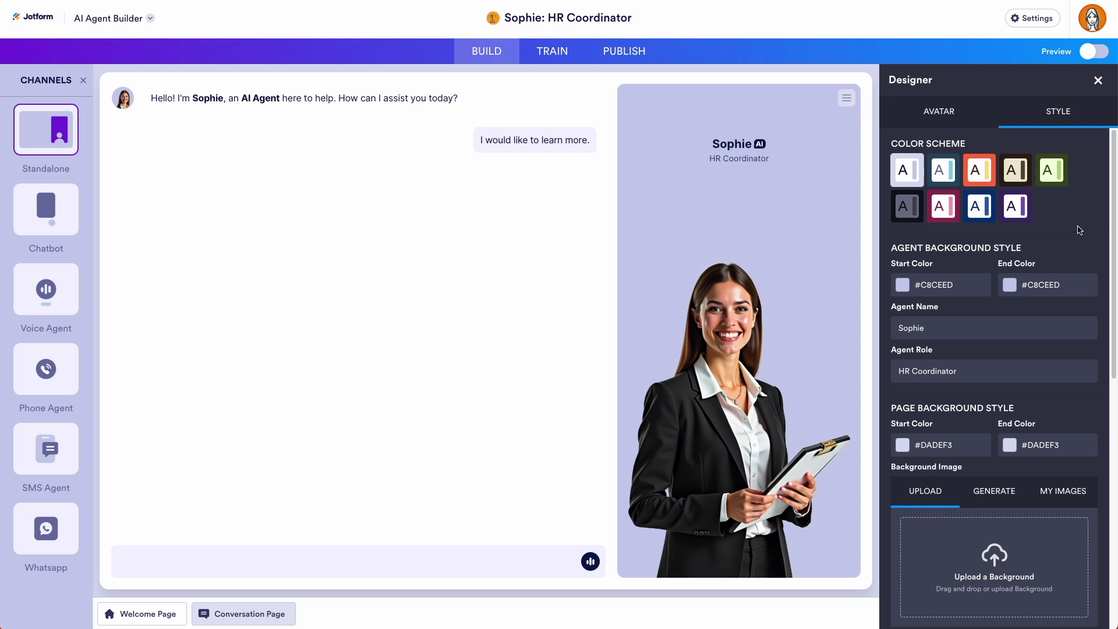
Set the chat font to Circular with font colour #00020A.
scroll(1080, 233, down, 1)
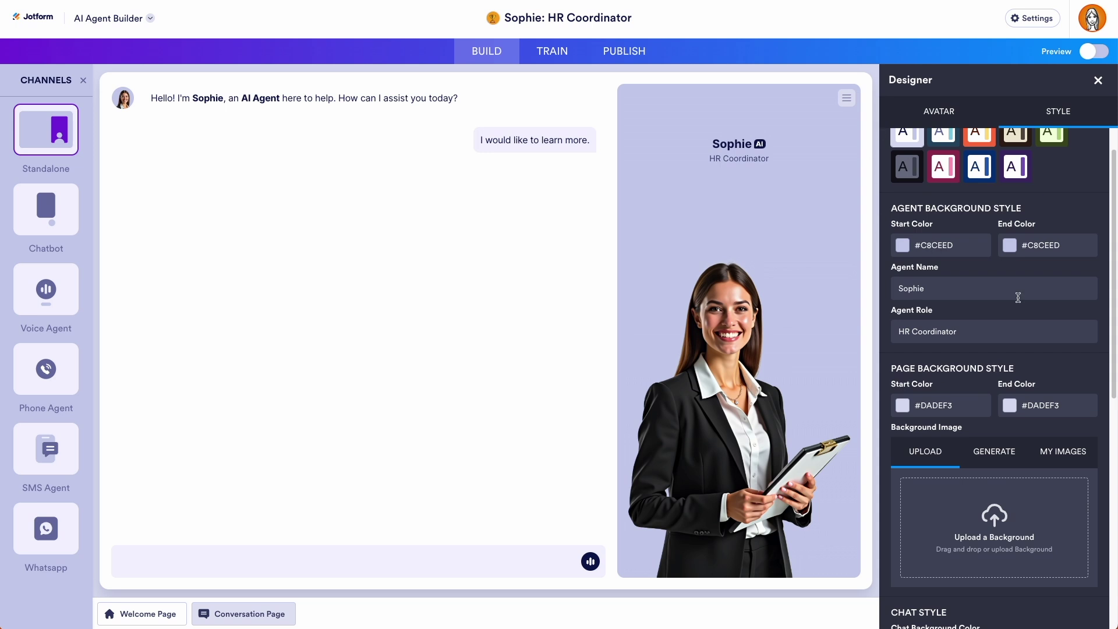
scroll(1052, 307, down, 1)
scroll(1051, 308, down, 4)
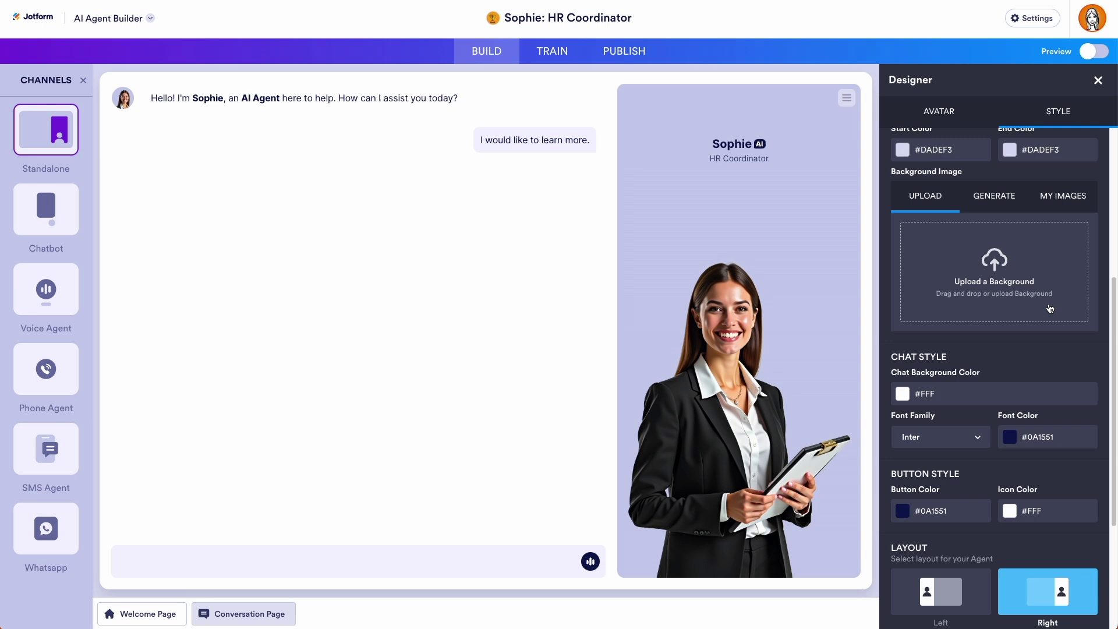
scroll(1050, 309, down, 2)
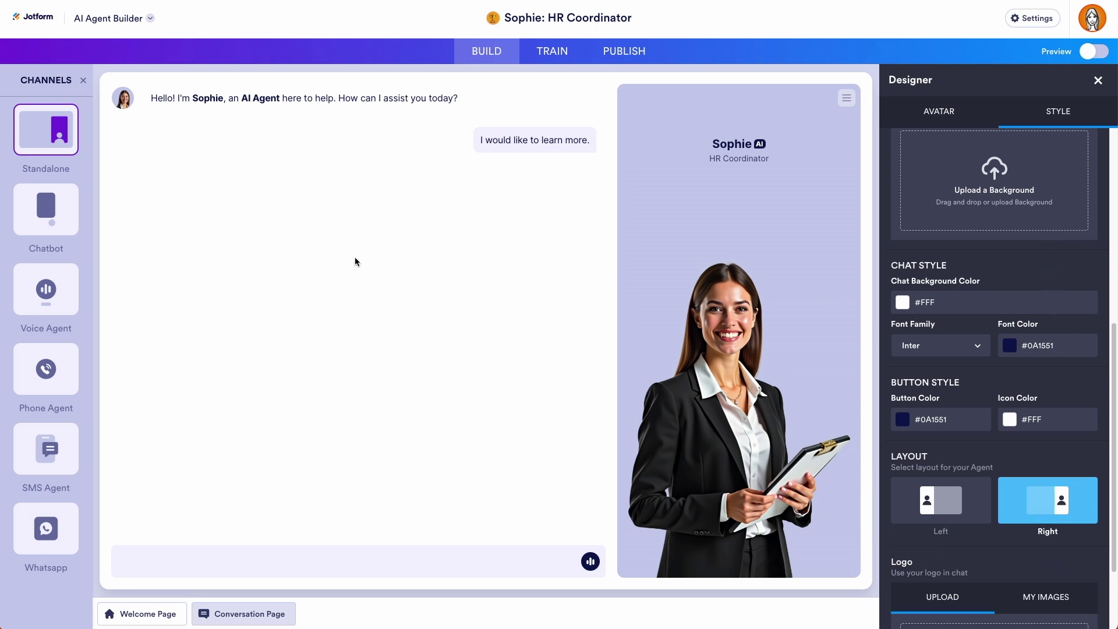
click(970, 347)
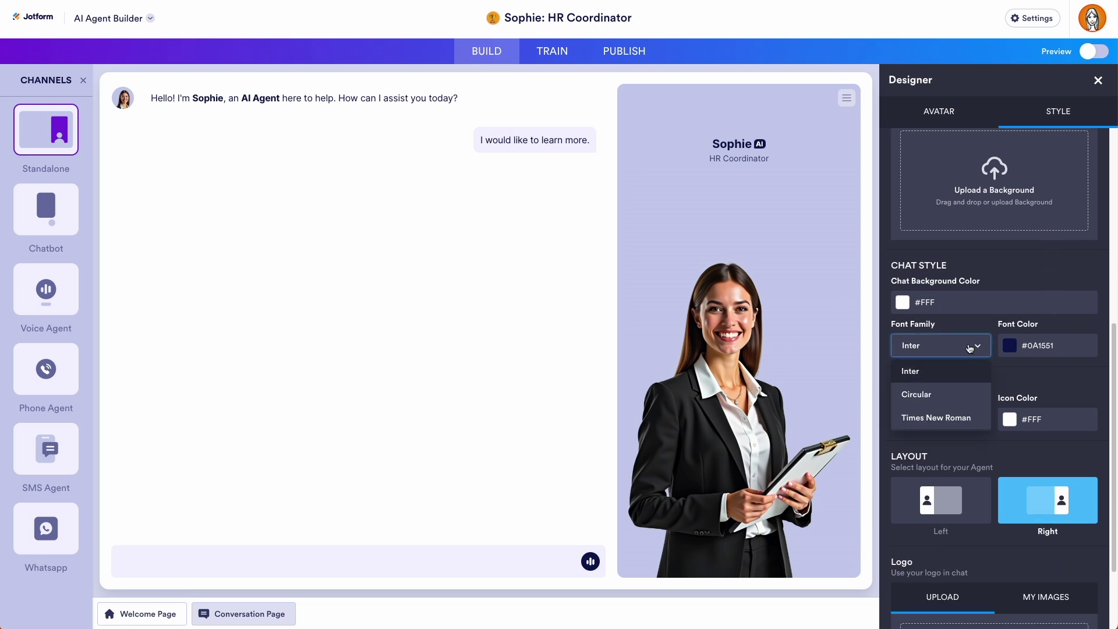
click(916, 395)
click(1042, 353)
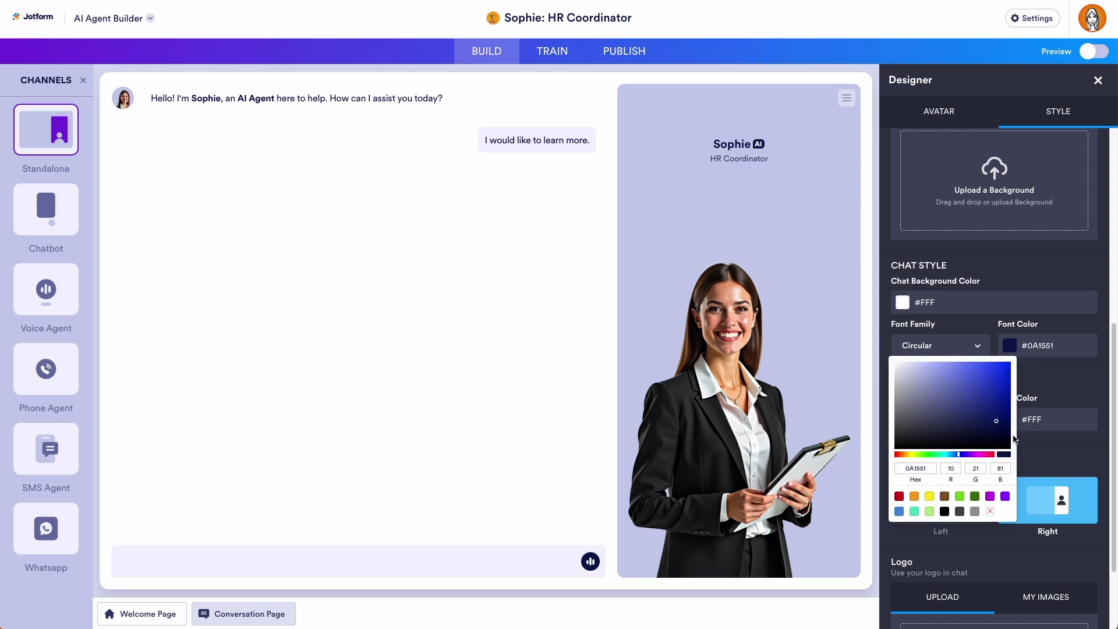
click(1008, 445)
click(1049, 391)
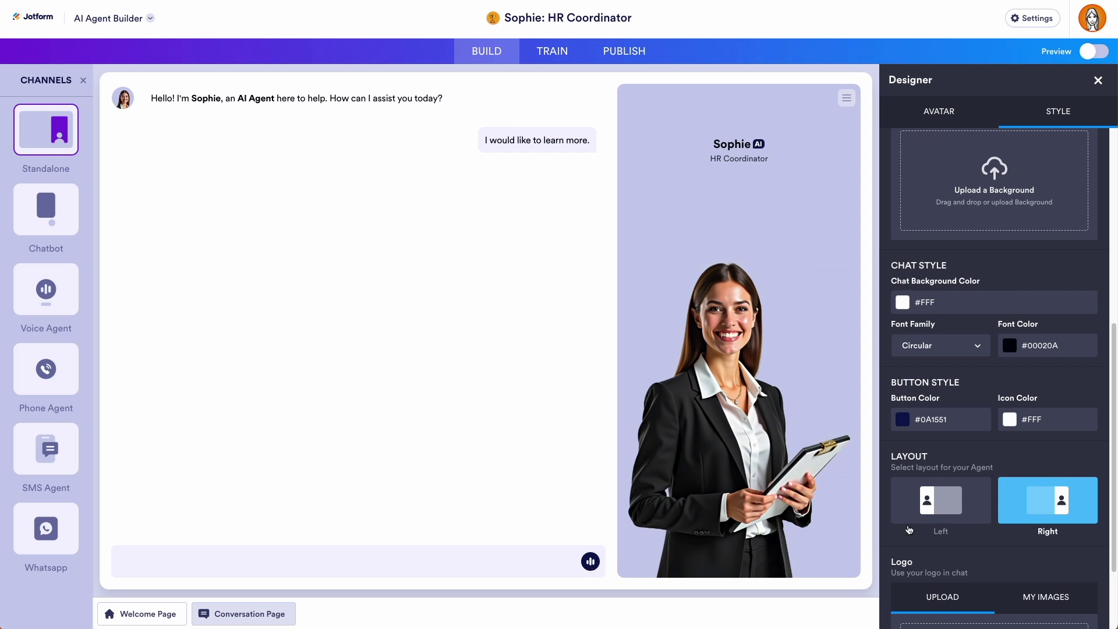
Switch the avatar layout to Left and back to Right.
click(942, 508)
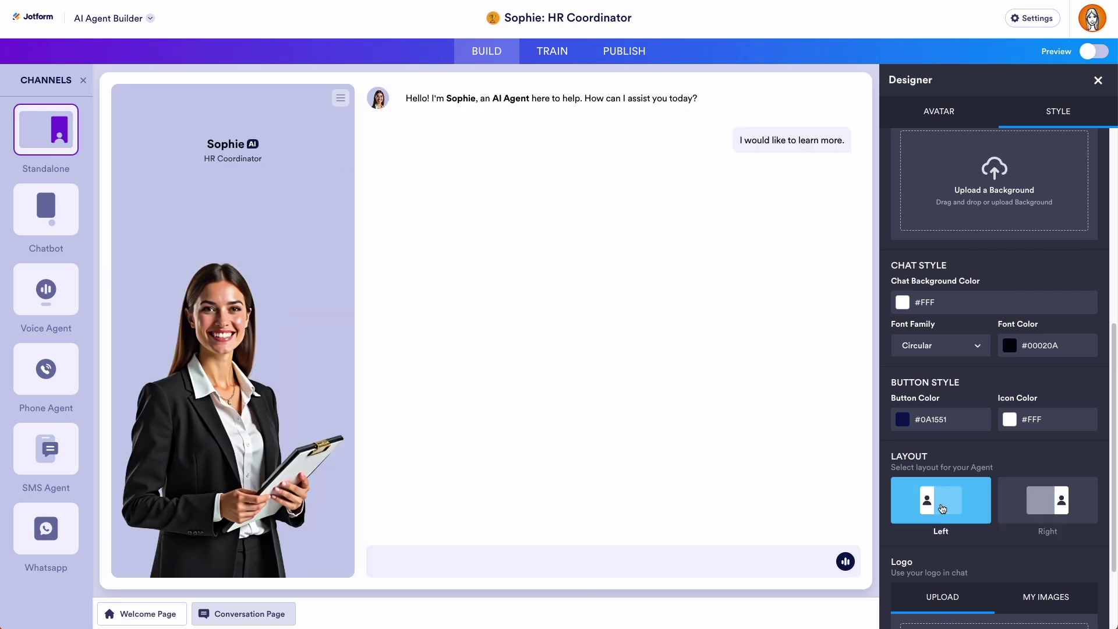
click(1048, 501)
scroll(1049, 501, down, 2)
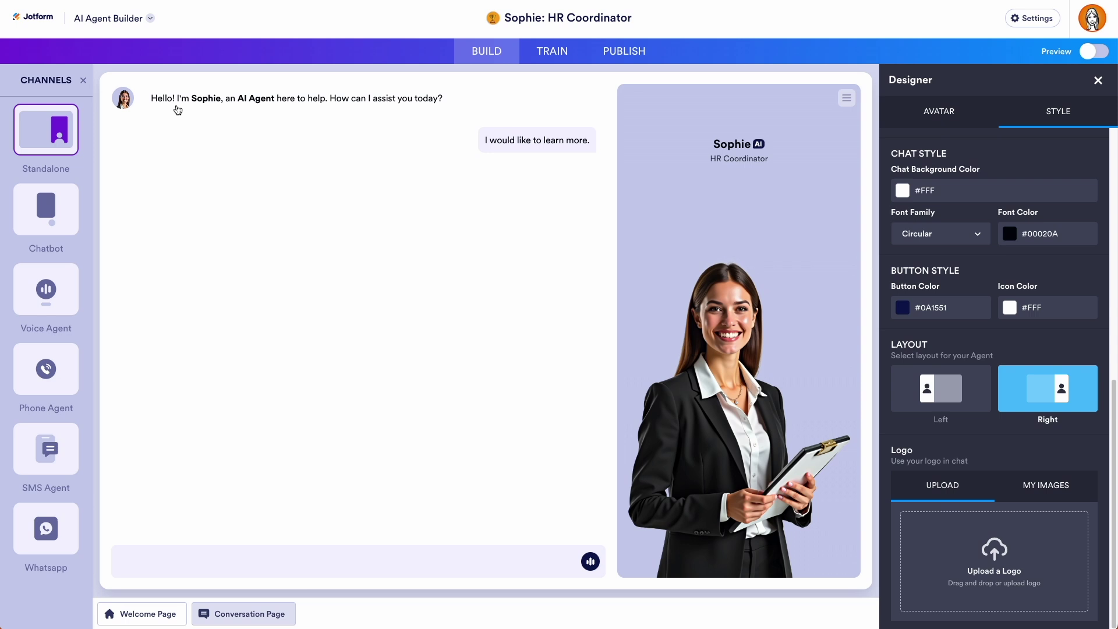
click(563, 53)
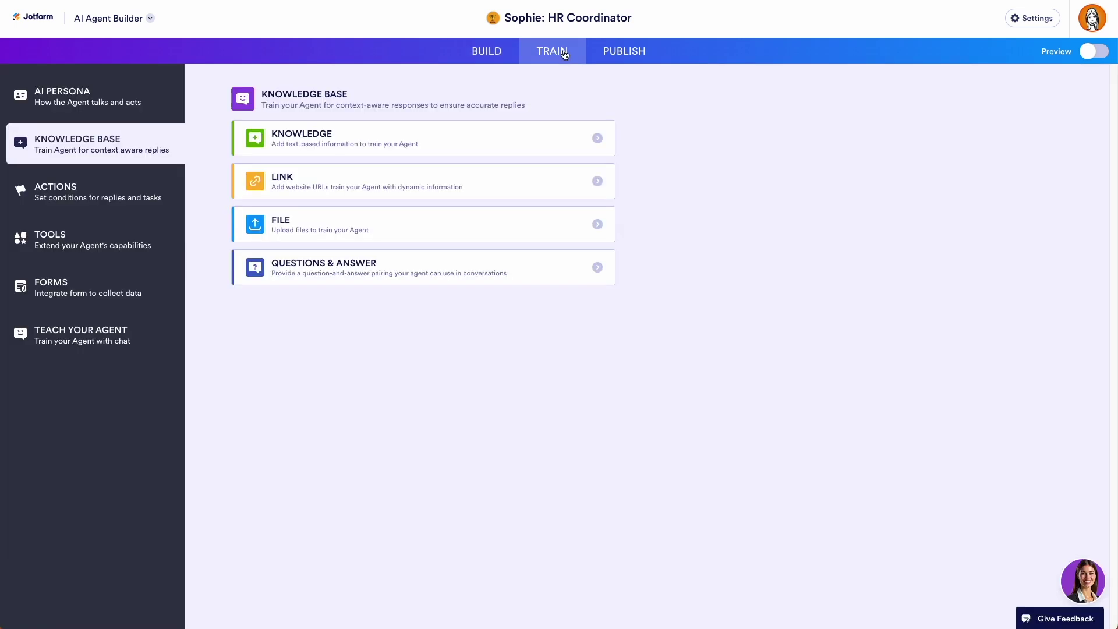
click(87, 95)
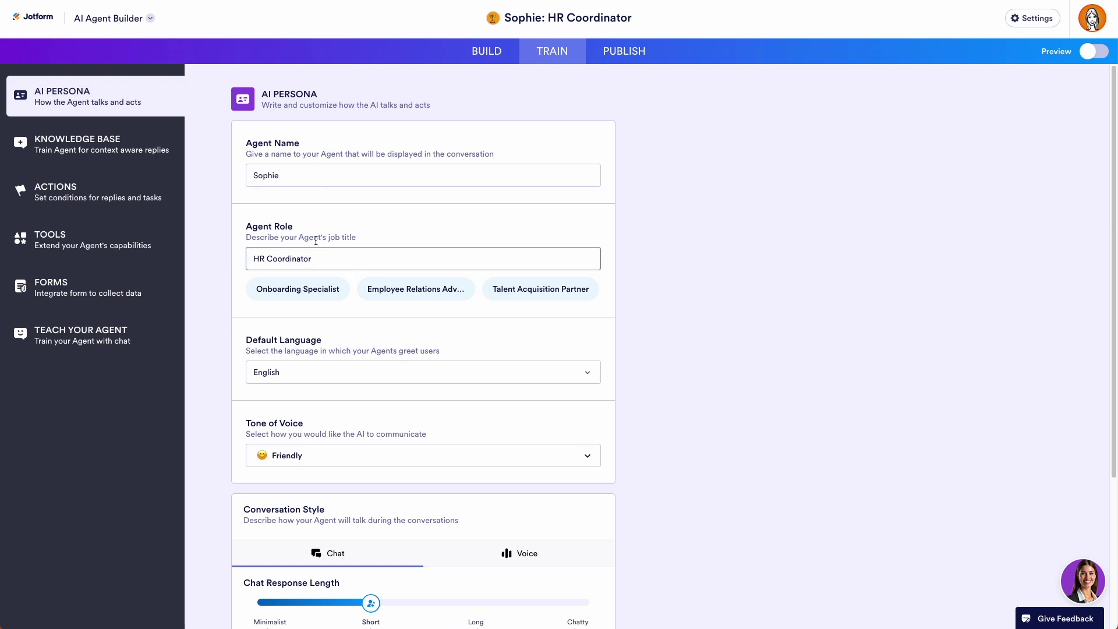
mouse_move(568, 17)
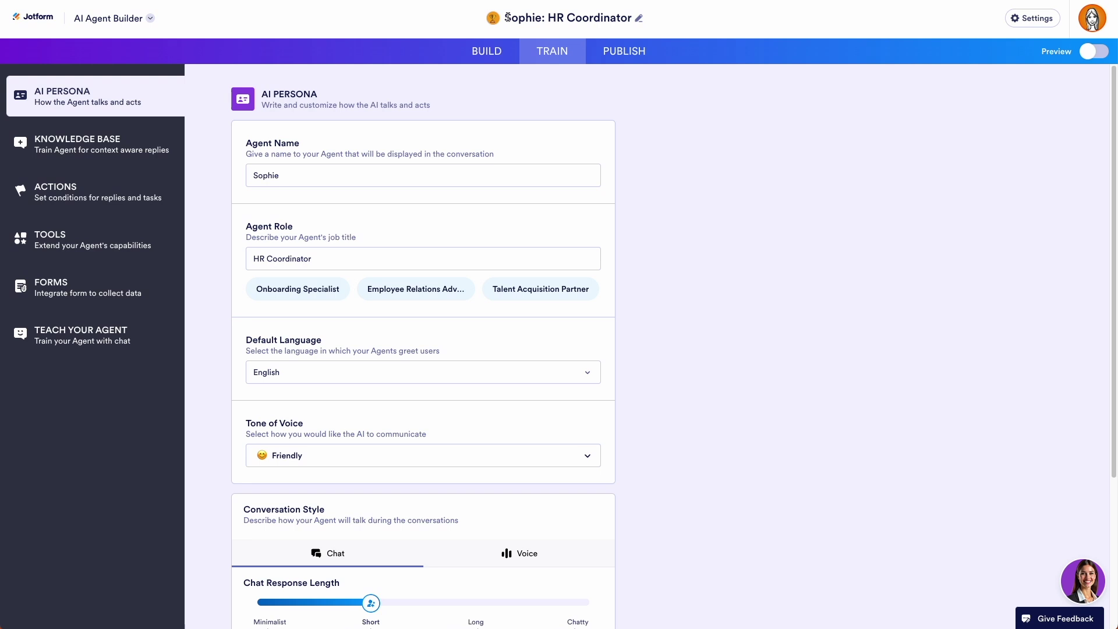
scroll(685, 305, down, 1)
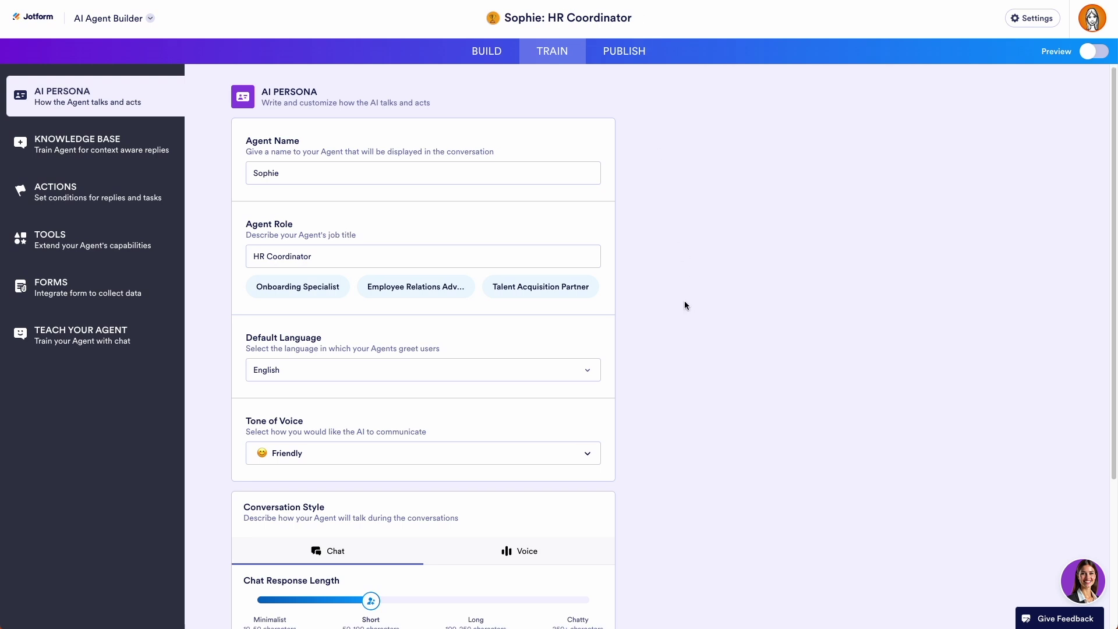
scroll(684, 301, down, 3)
click(361, 169)
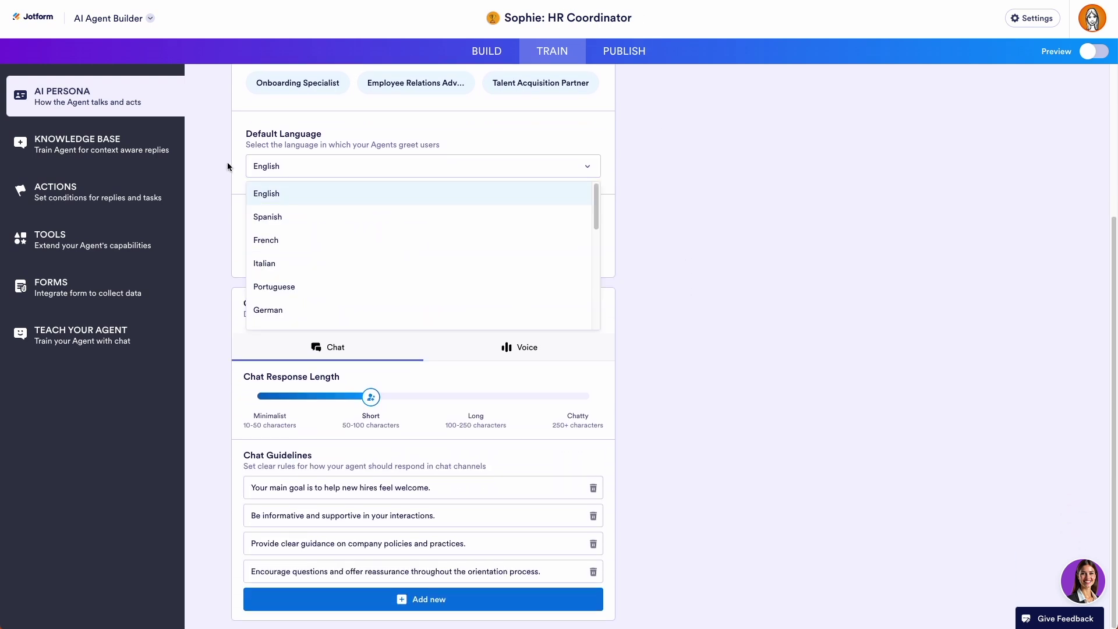
click(229, 169)
click(425, 250)
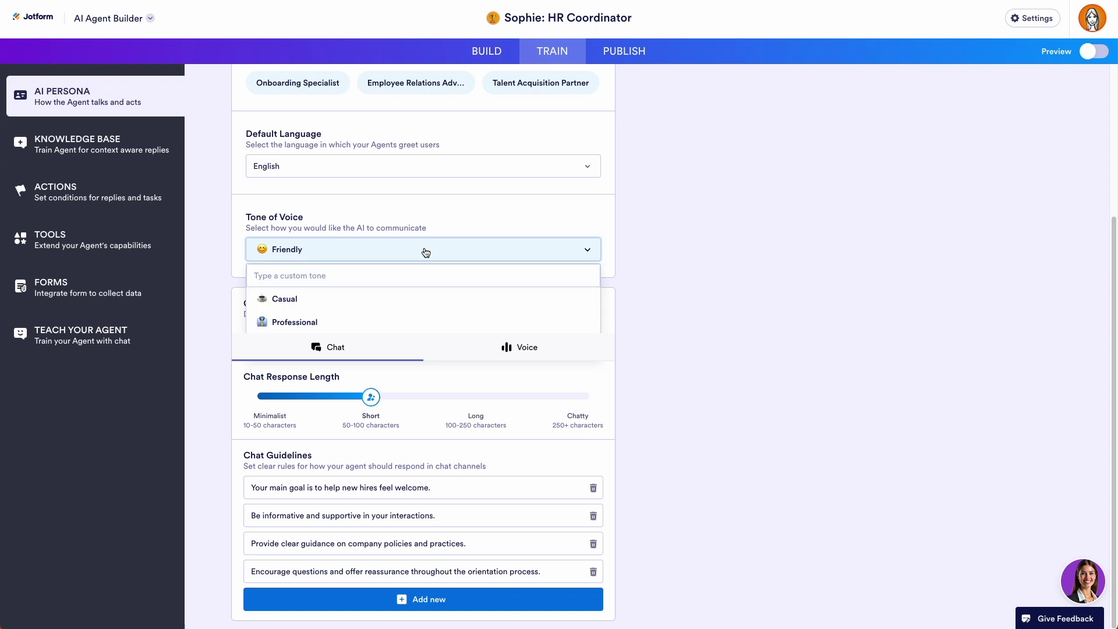
click(675, 329)
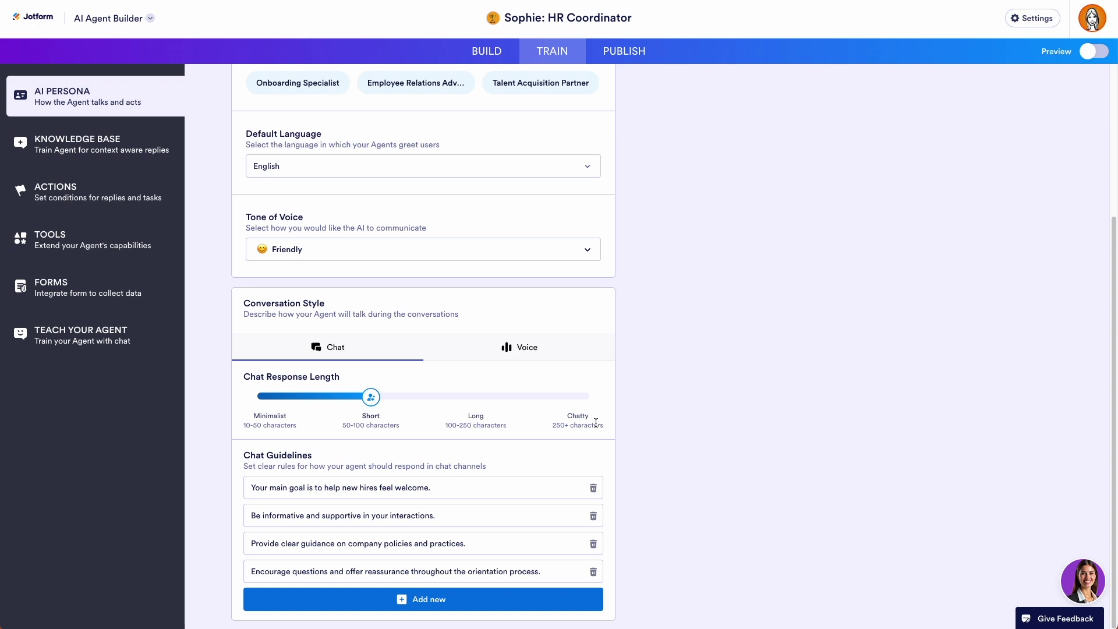
Change the agent voice to Matilda using American, Female, Middle-Aged filters.
click(561, 353)
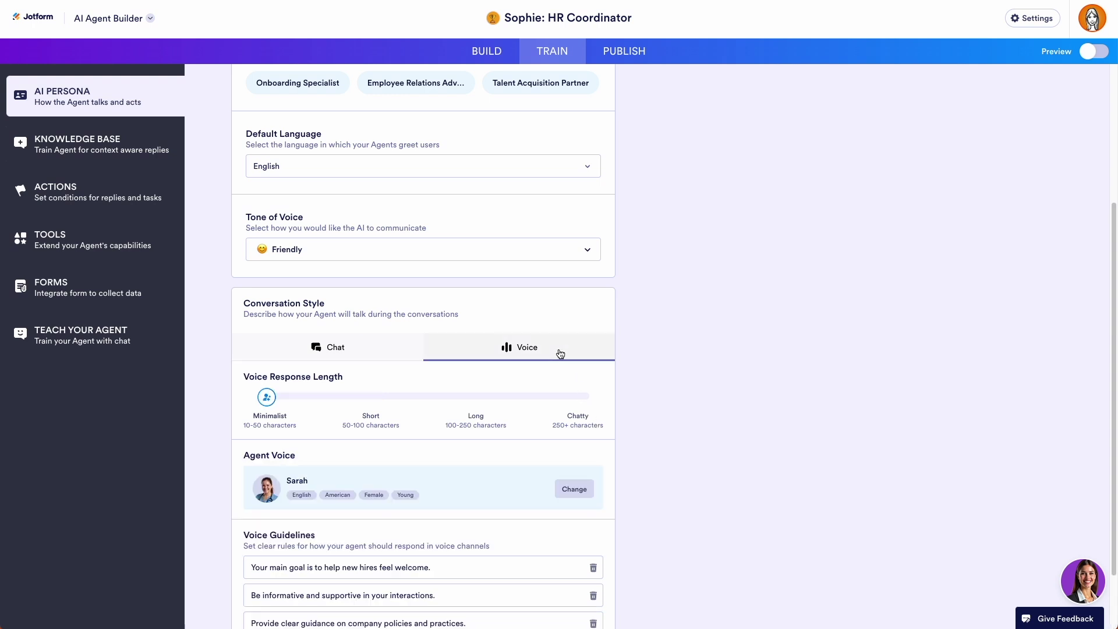
click(575, 488)
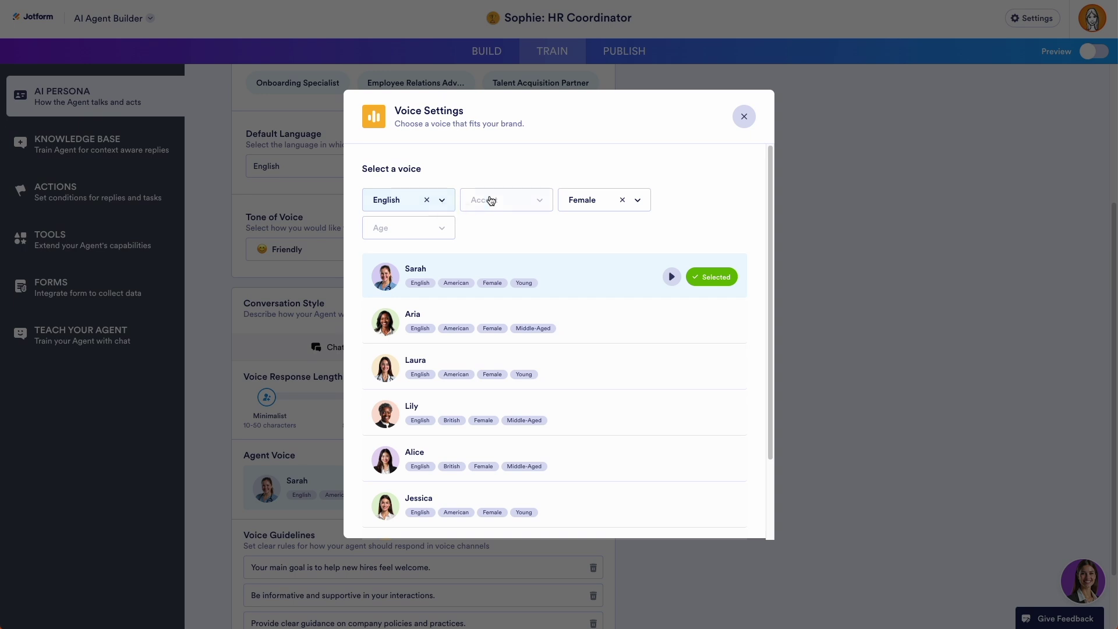
click(512, 199)
click(510, 226)
click(641, 201)
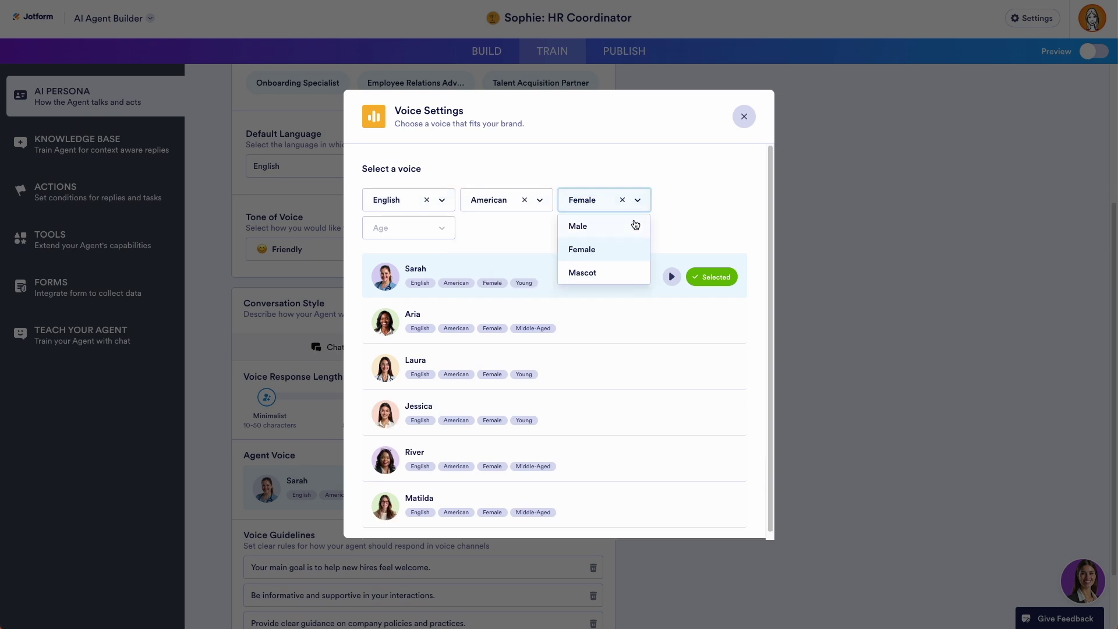
click(443, 232)
click(430, 282)
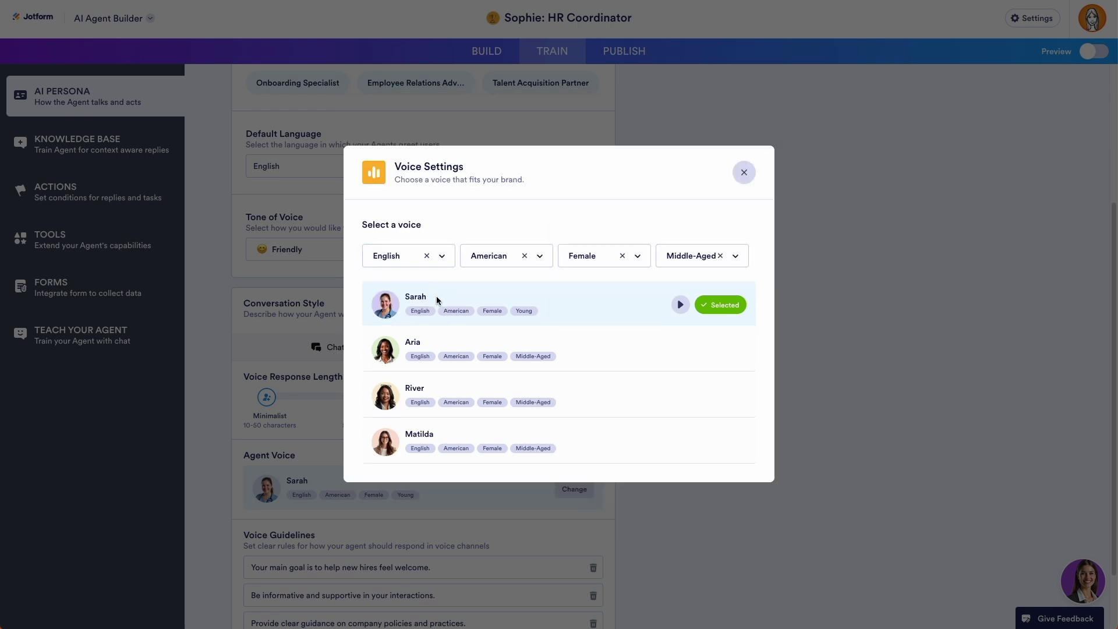
click(735, 445)
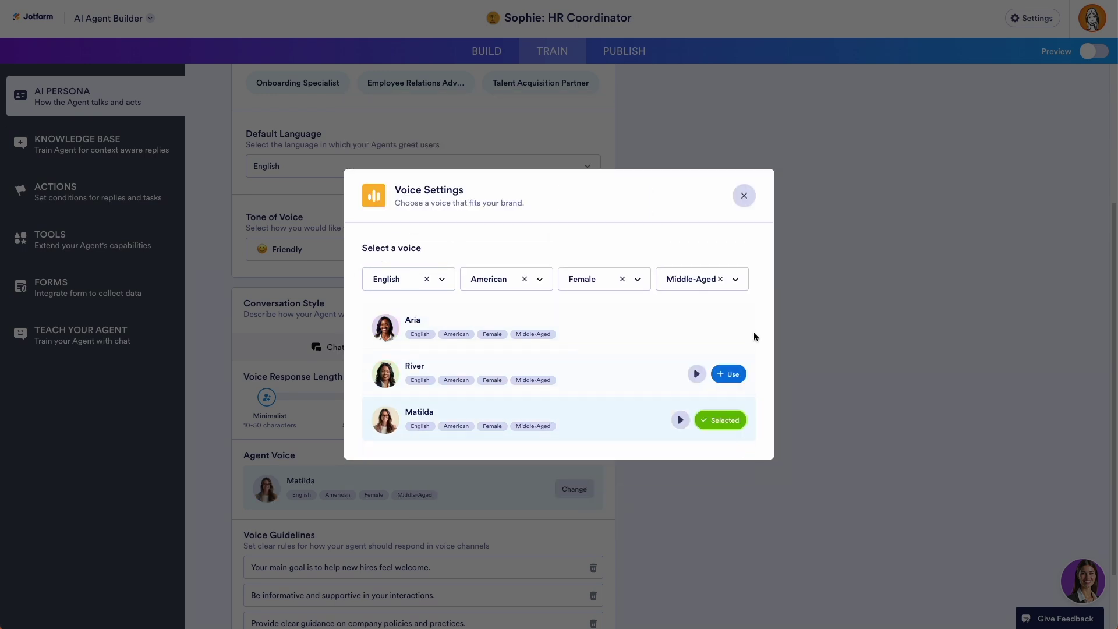
click(744, 196)
Return to the Chat settings and discard an empty new guideline, keeping four guidelines.
scroll(669, 344, down, 2)
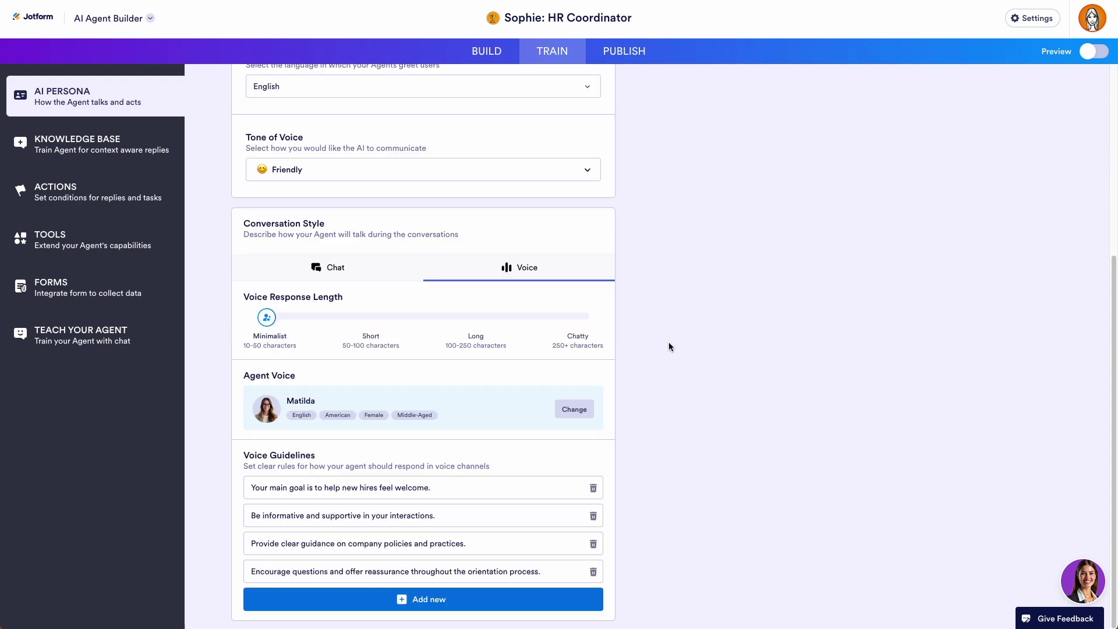
click(308, 266)
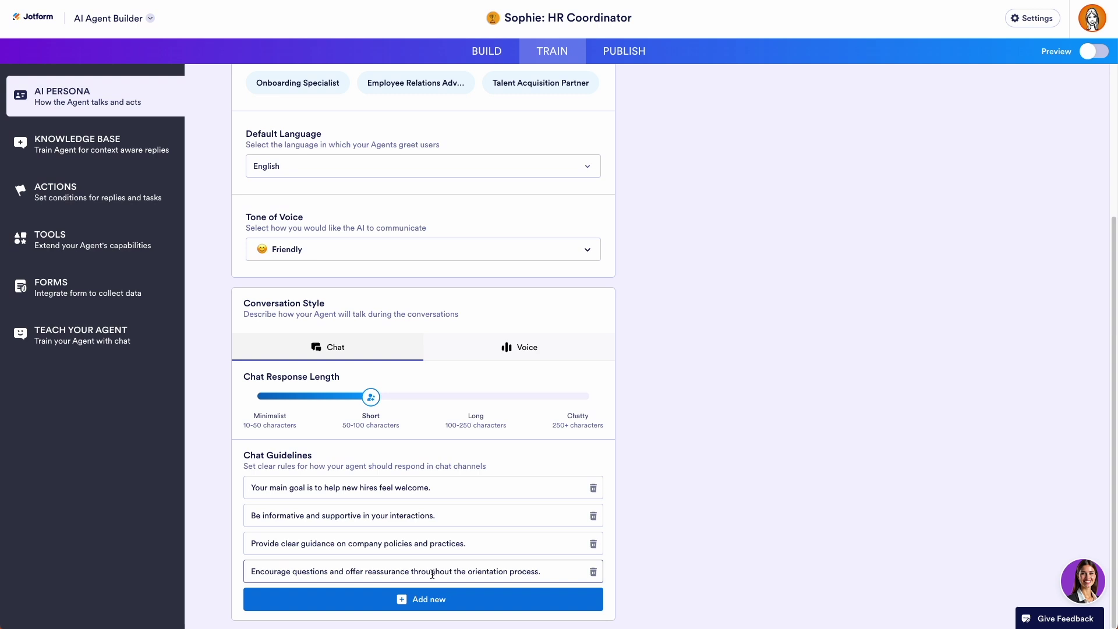
click(417, 603)
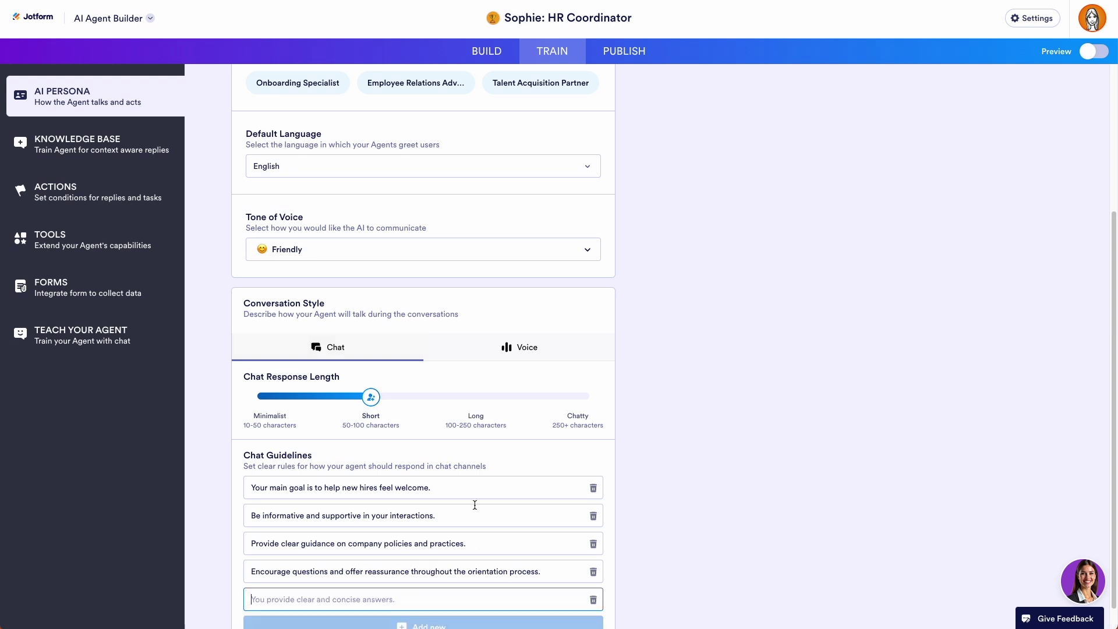
click(712, 398)
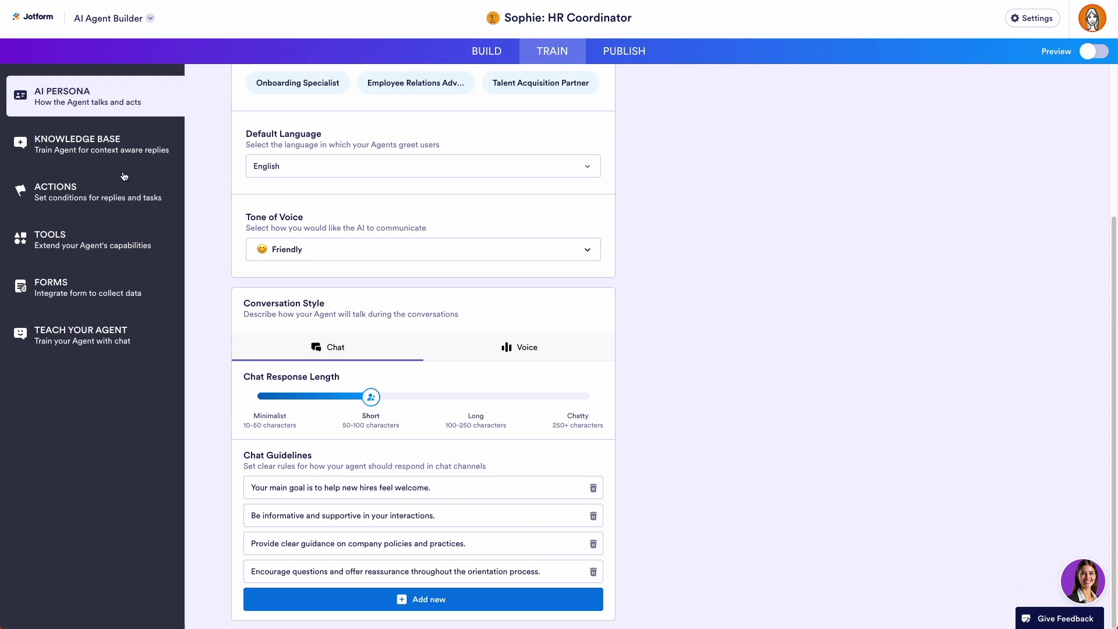
Preview the Knowledge, Link, File and Questions & Answer knowledge sources without adding any.
click(109, 142)
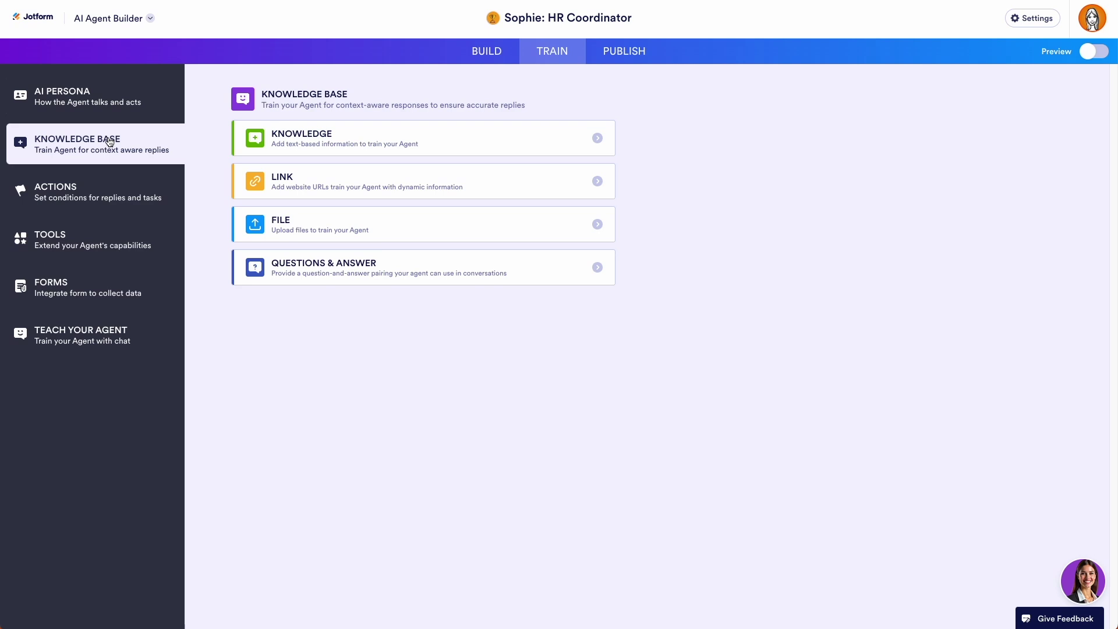
click(368, 139)
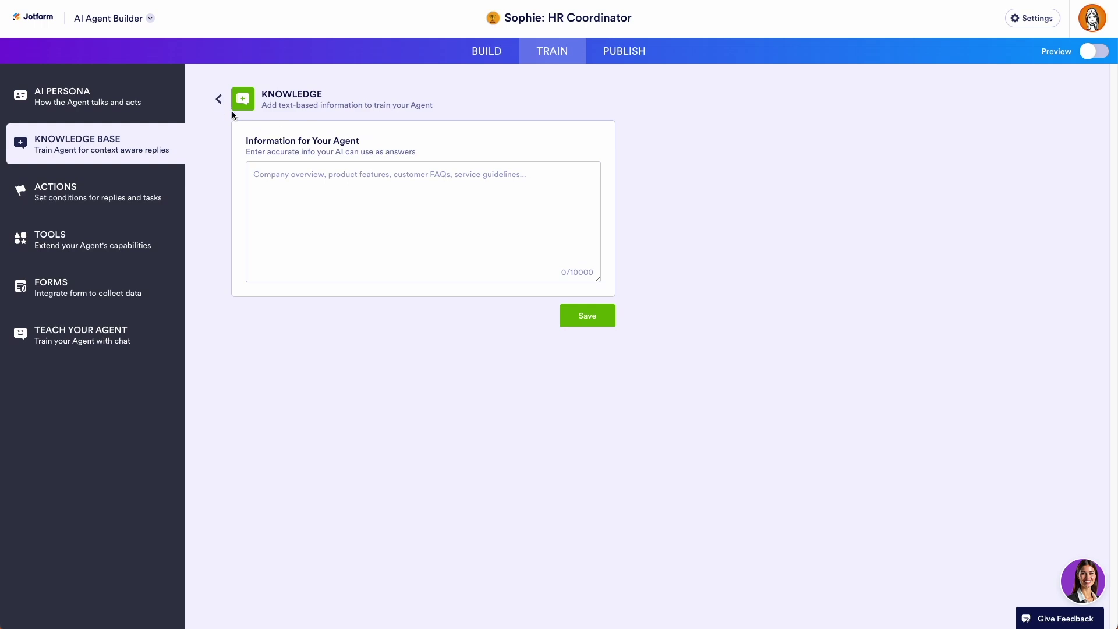
click(219, 99)
click(400, 177)
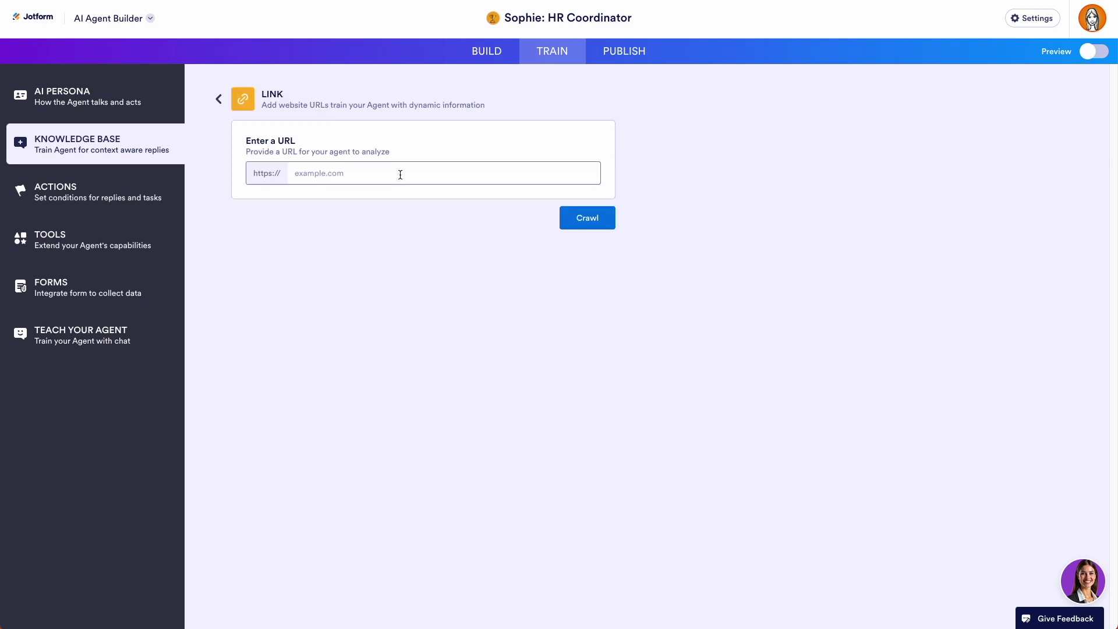
click(219, 100)
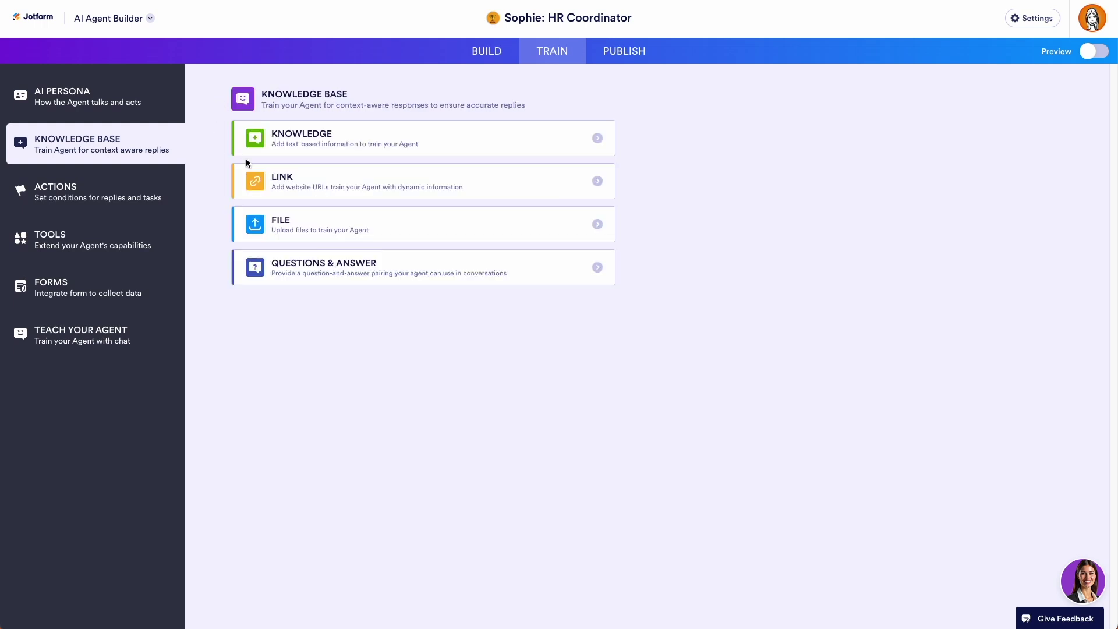
click(414, 227)
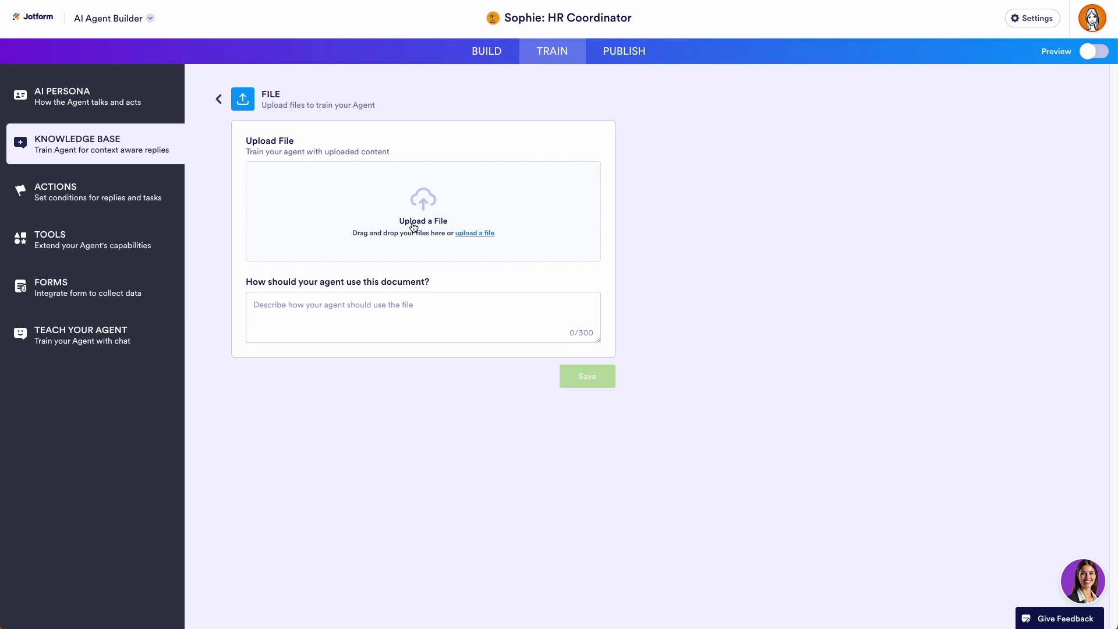
click(367, 303)
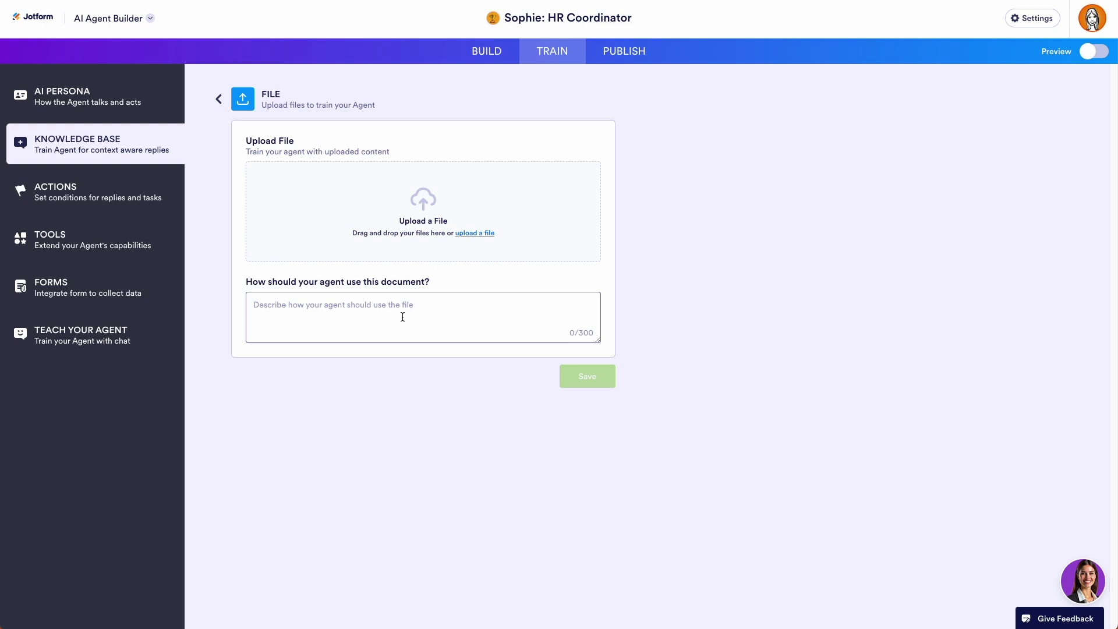
click(219, 98)
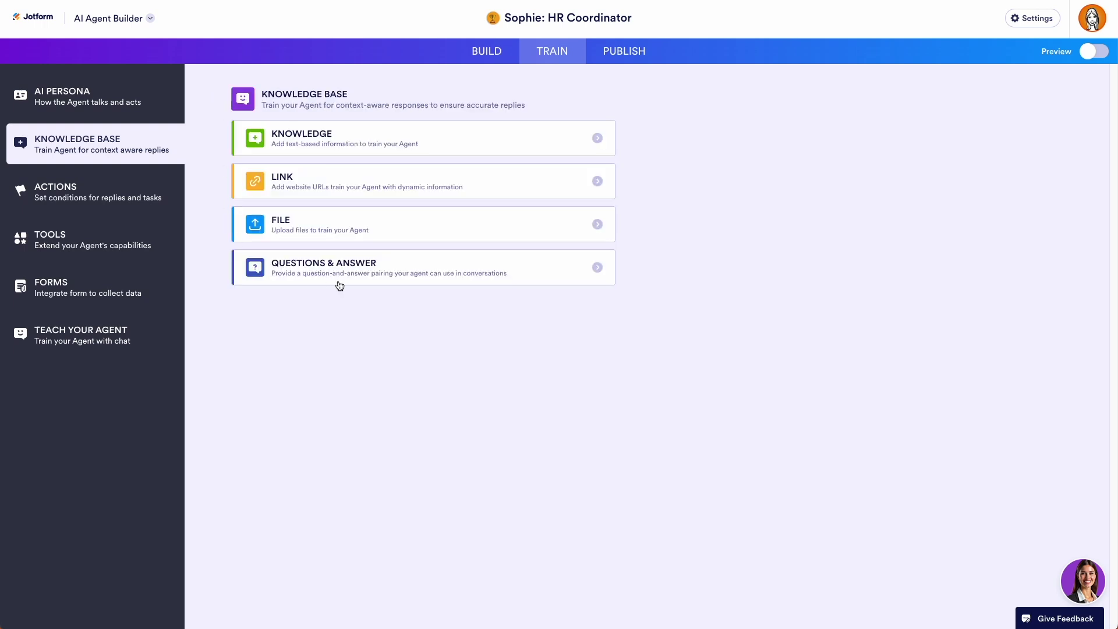
click(447, 280)
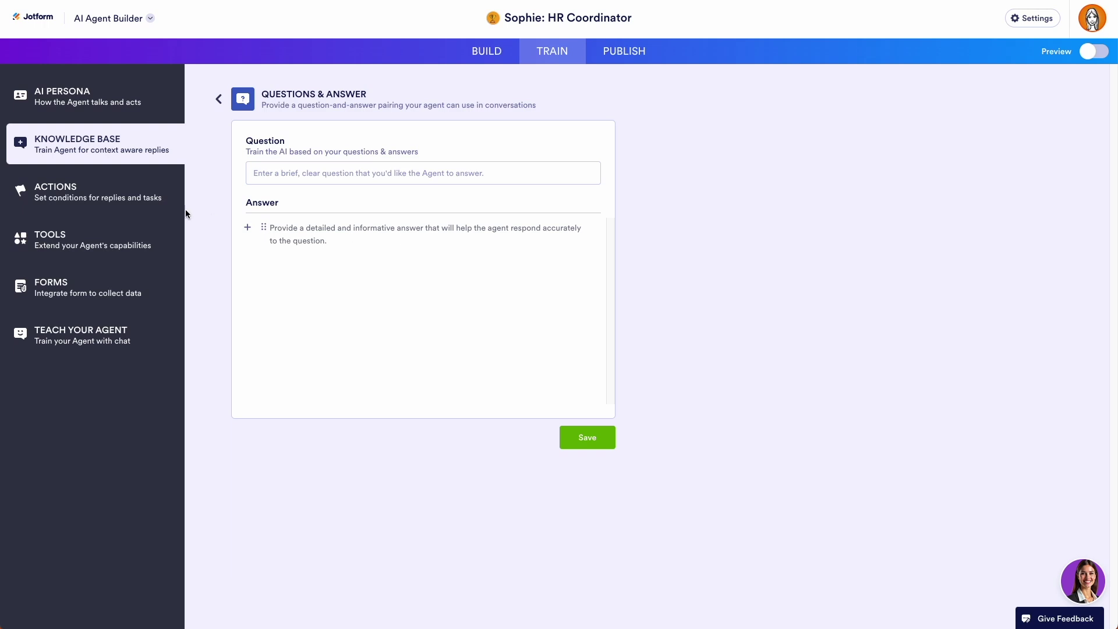
click(100, 198)
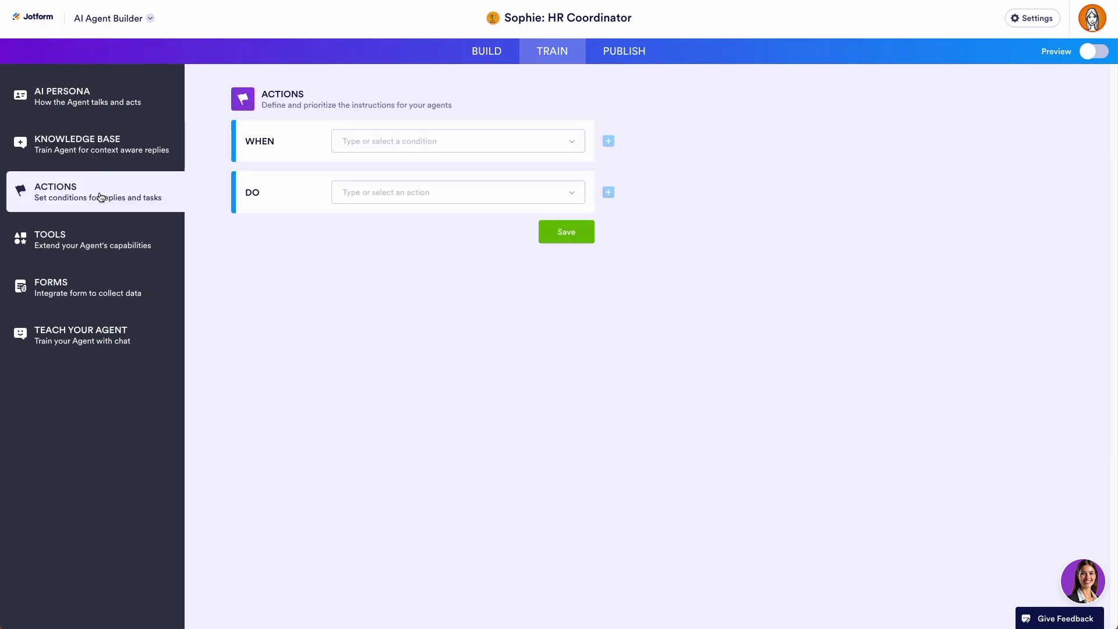
Make the rule trigger when the user talks about 'company policies' and scan the action list.
click(400, 146)
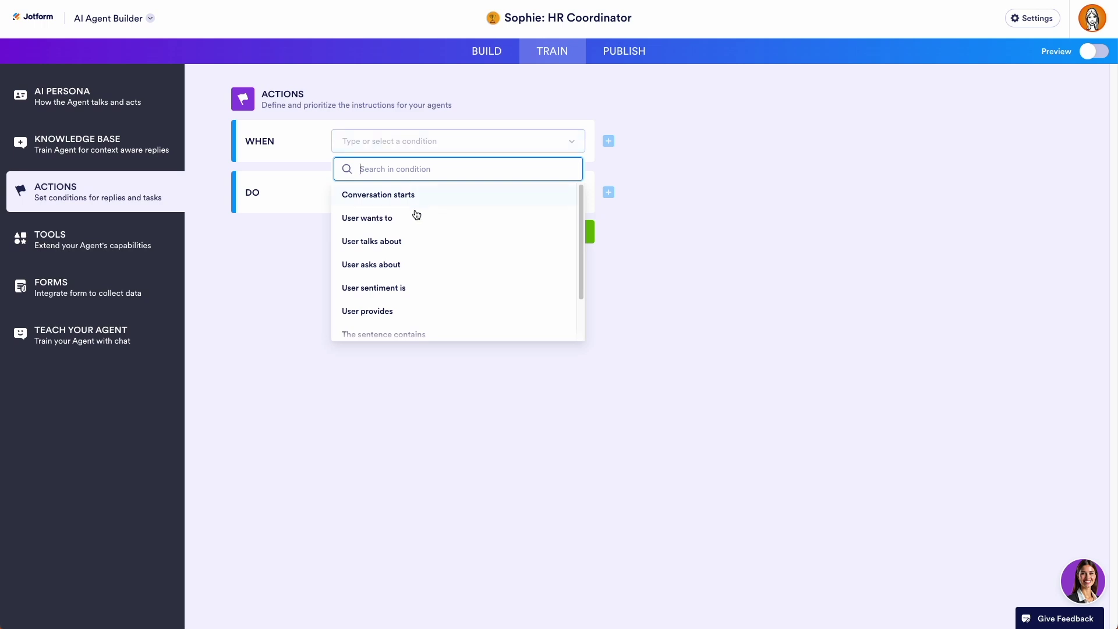
click(409, 241)
click(399, 173)
text(company polic)
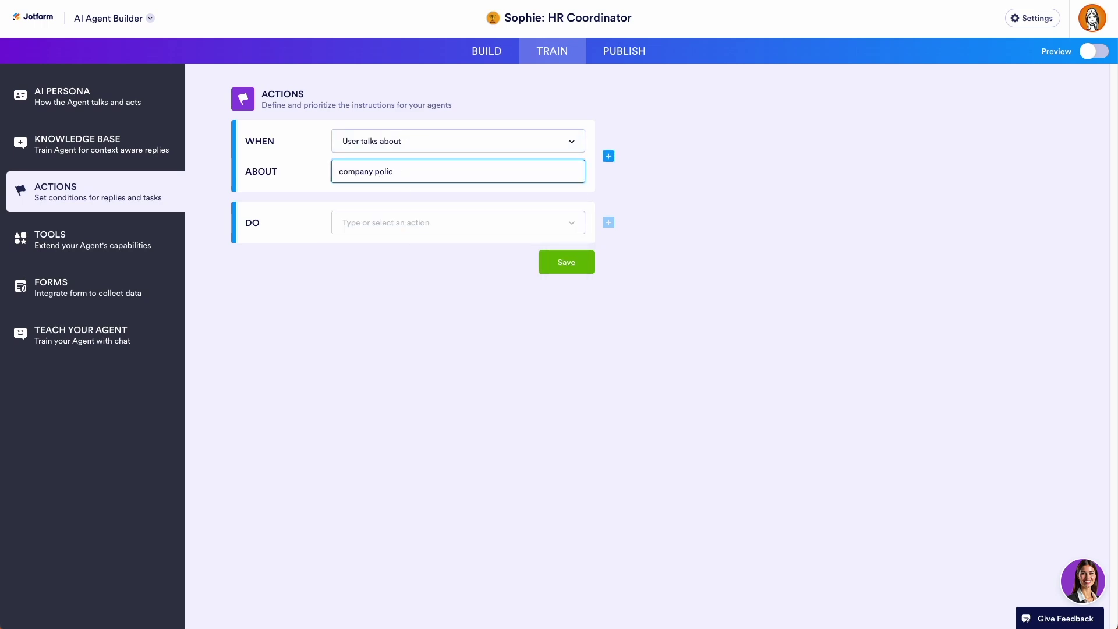
text(ies)
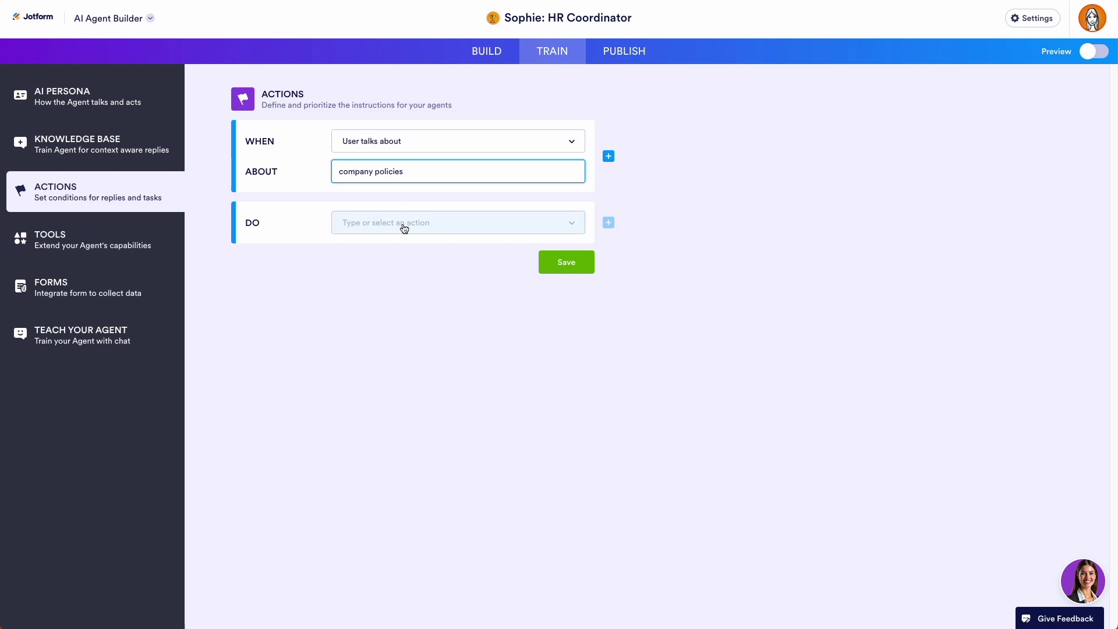
click(404, 228)
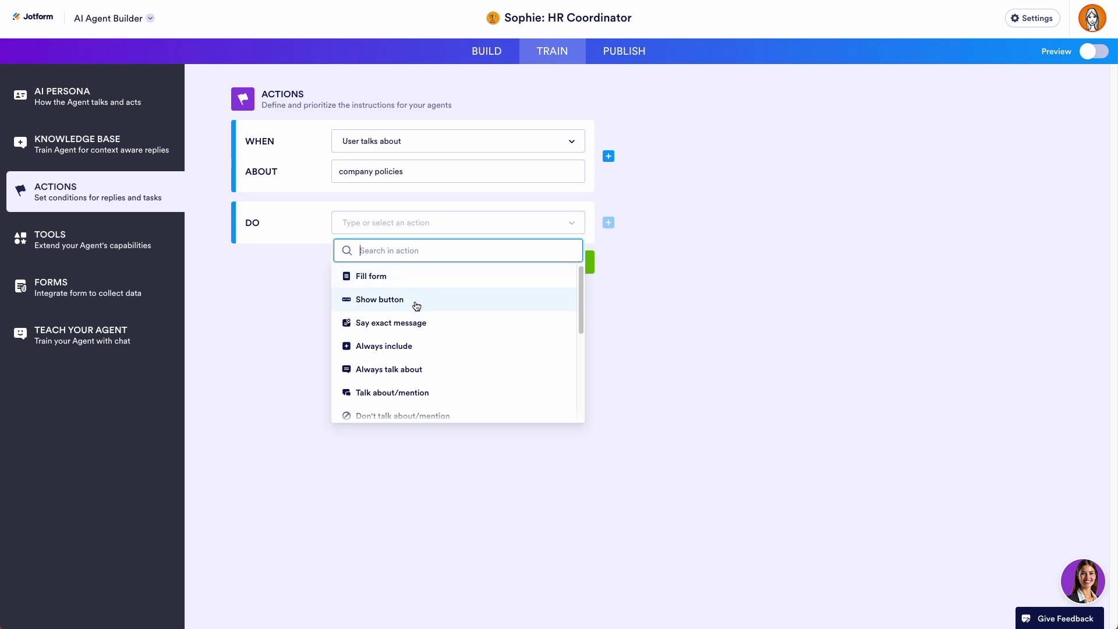
drag(581, 305, 583, 351)
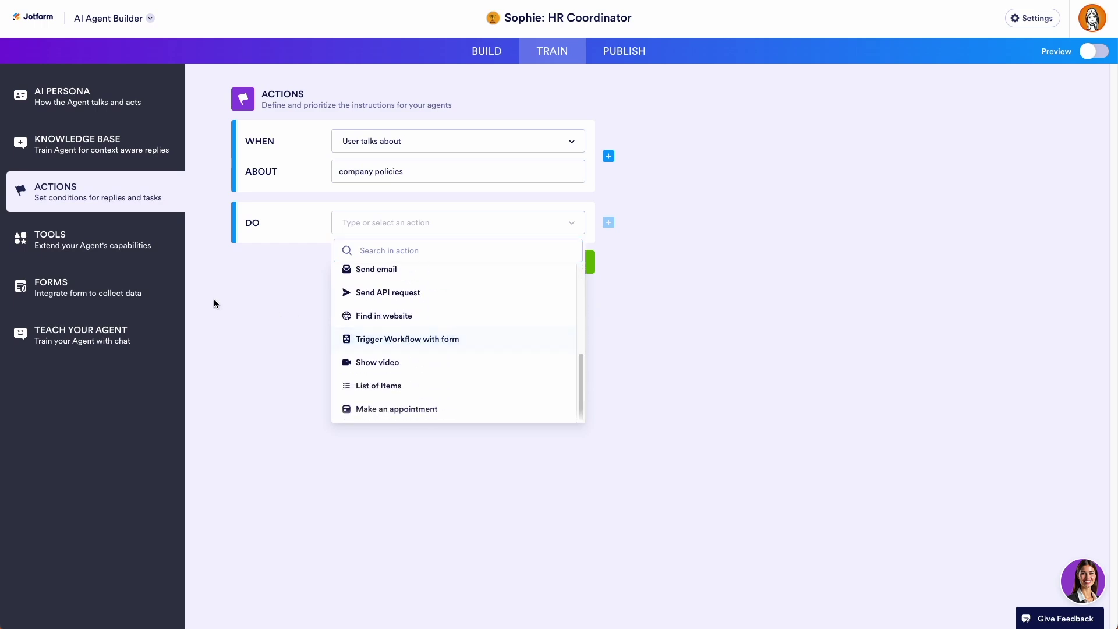
Scroll the tools catalog through to the Request a tool card.
click(102, 243)
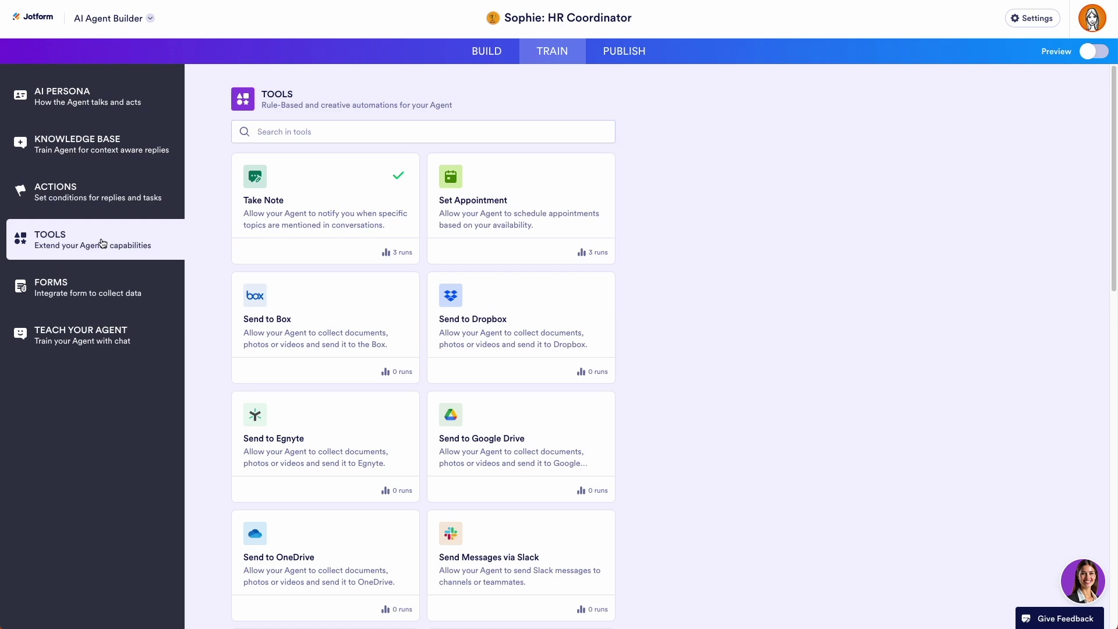
scroll(679, 299, down, 1)
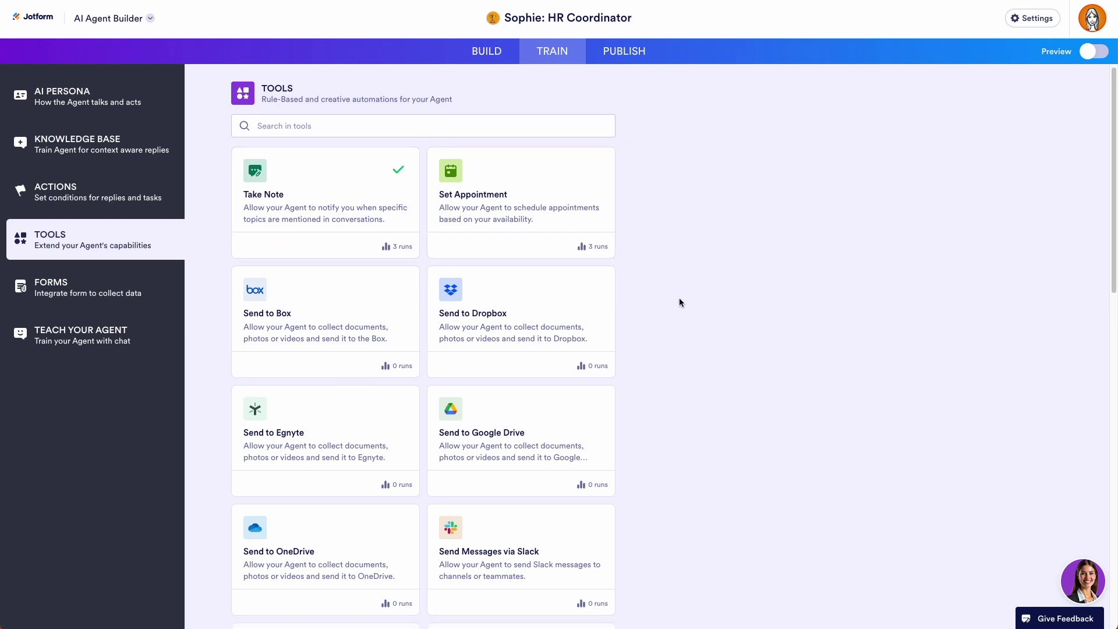
scroll(679, 302, down, 1)
scroll(679, 302, down, 1)
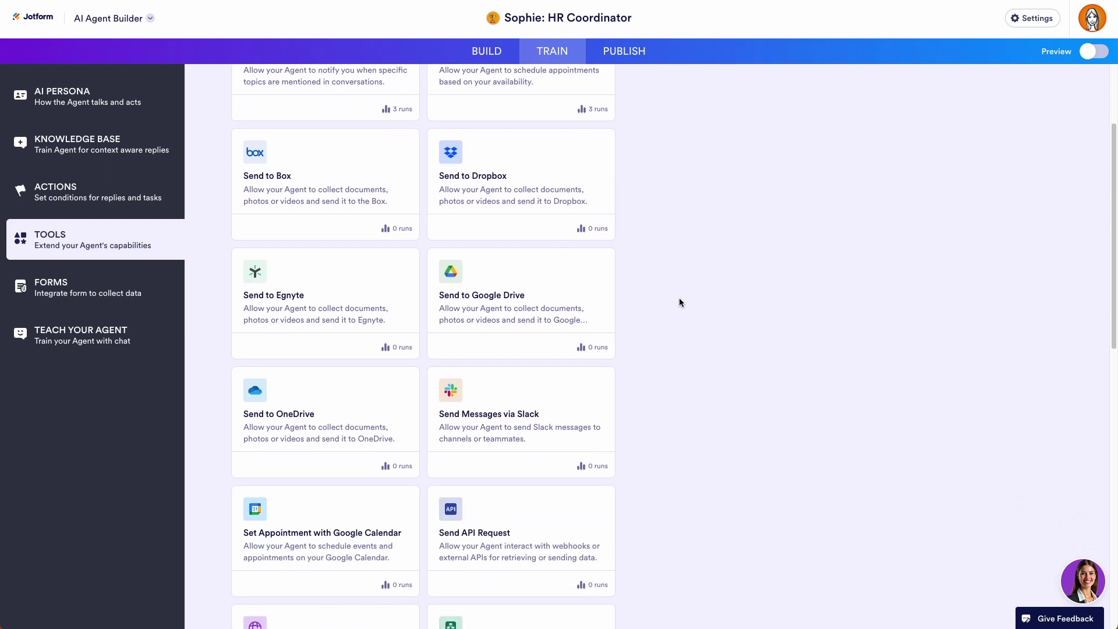
scroll(679, 302, down, 1)
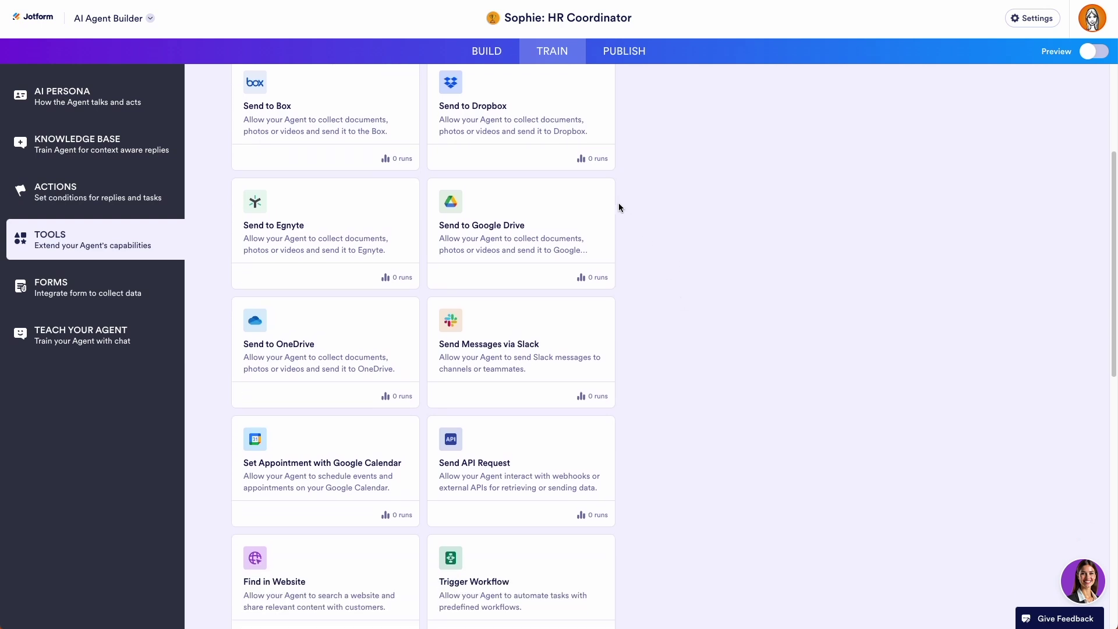
scroll(664, 419, down, 2)
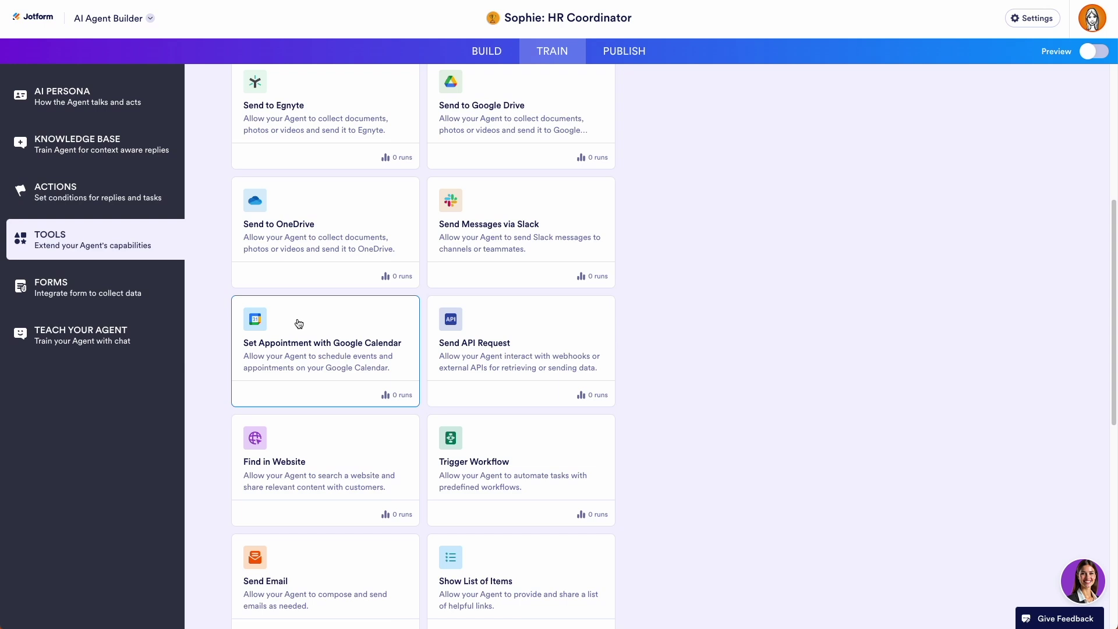
scroll(299, 324, down, 4)
scroll(297, 322, down, 3)
scroll(297, 322, down, 1)
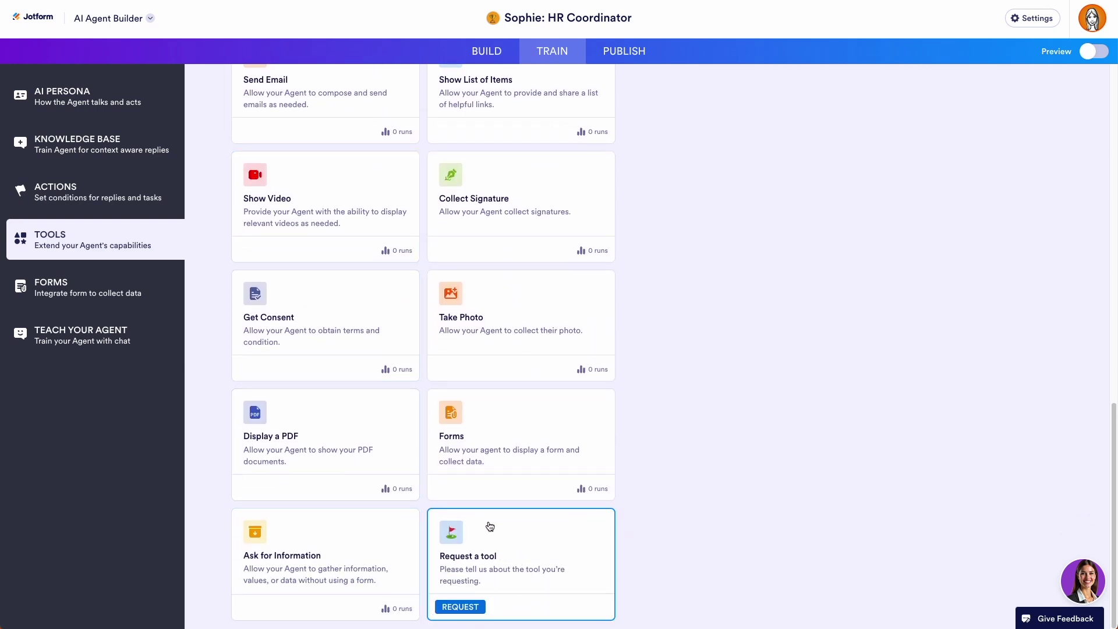
click(66, 290)
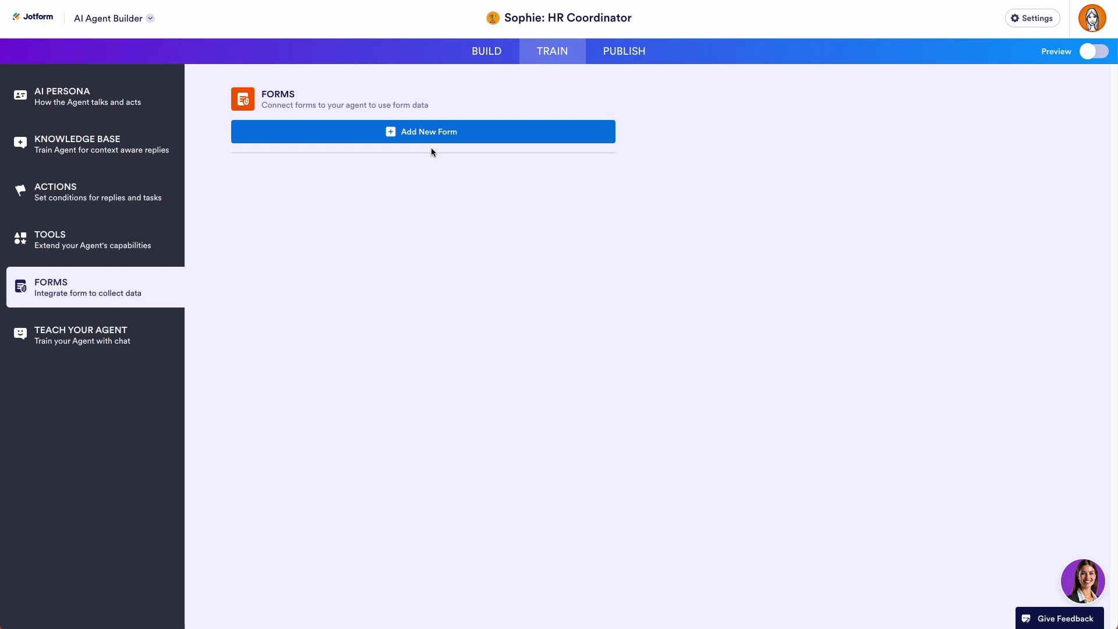
Connect the Teacher Onboarding Form to Sophie and glance at the teaching chat.
click(439, 132)
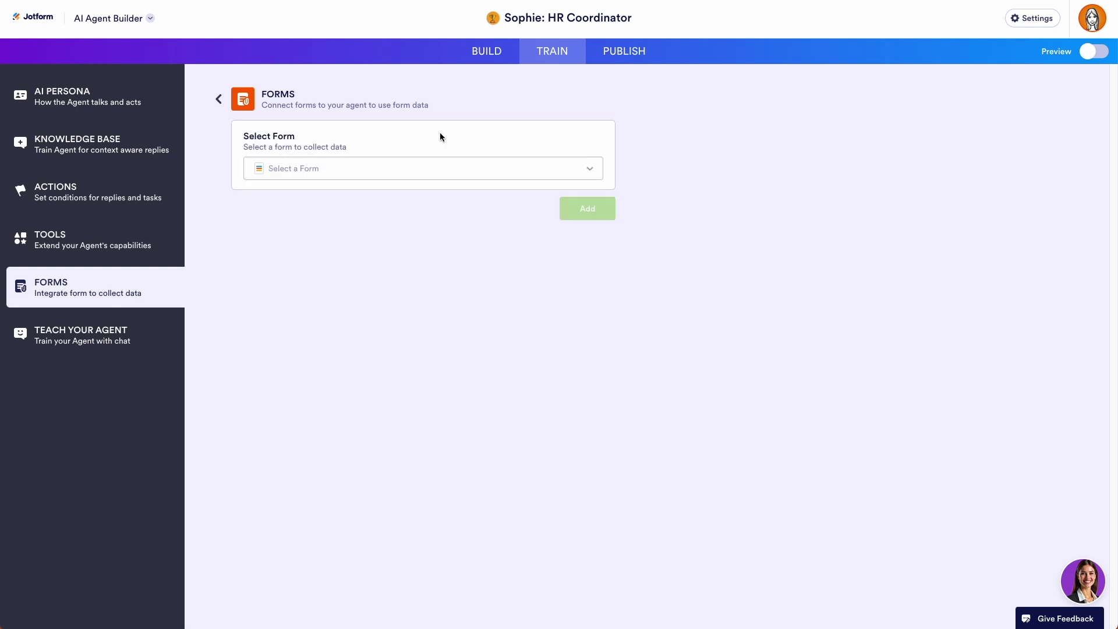
click(437, 173)
click(439, 234)
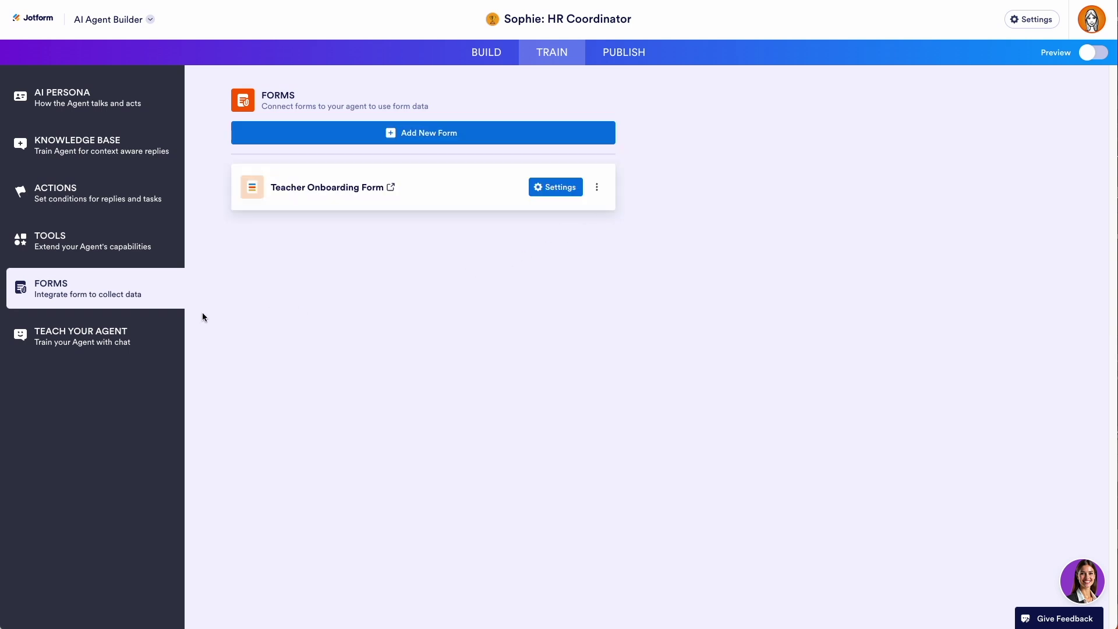
click(58, 340)
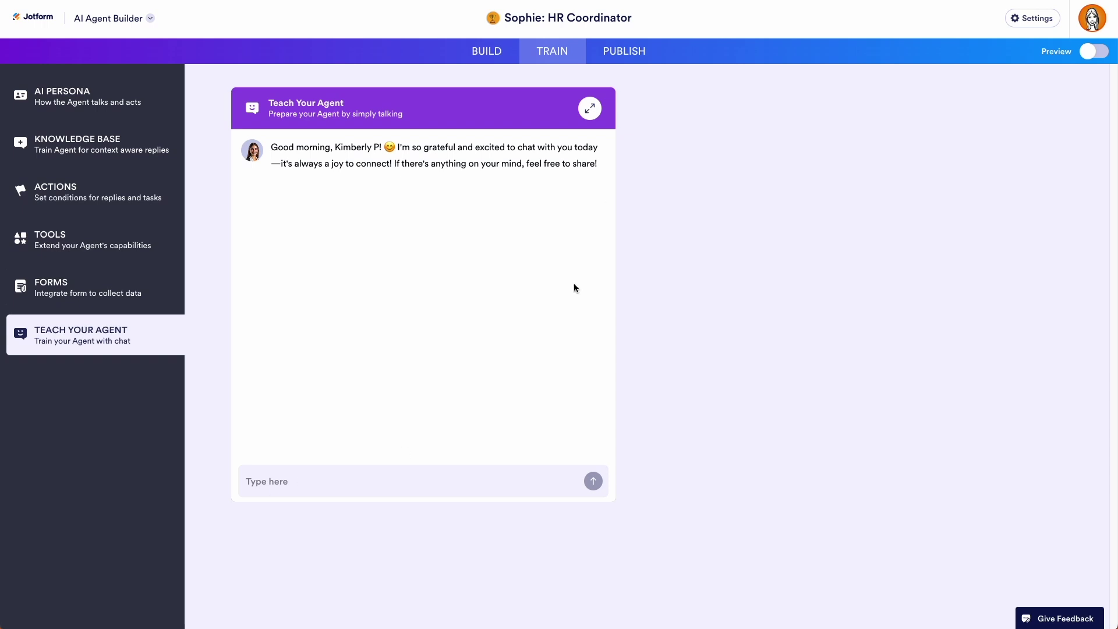
click(626, 51)
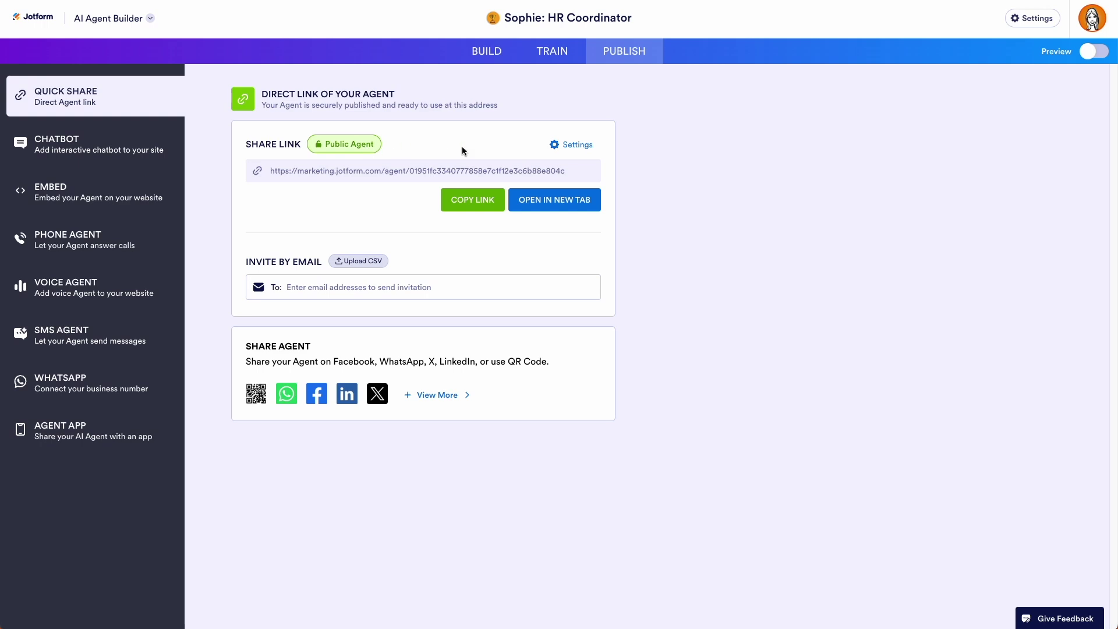
Limit Sophie's share access to Company Access (people in the organization) and close the settings.
click(566, 146)
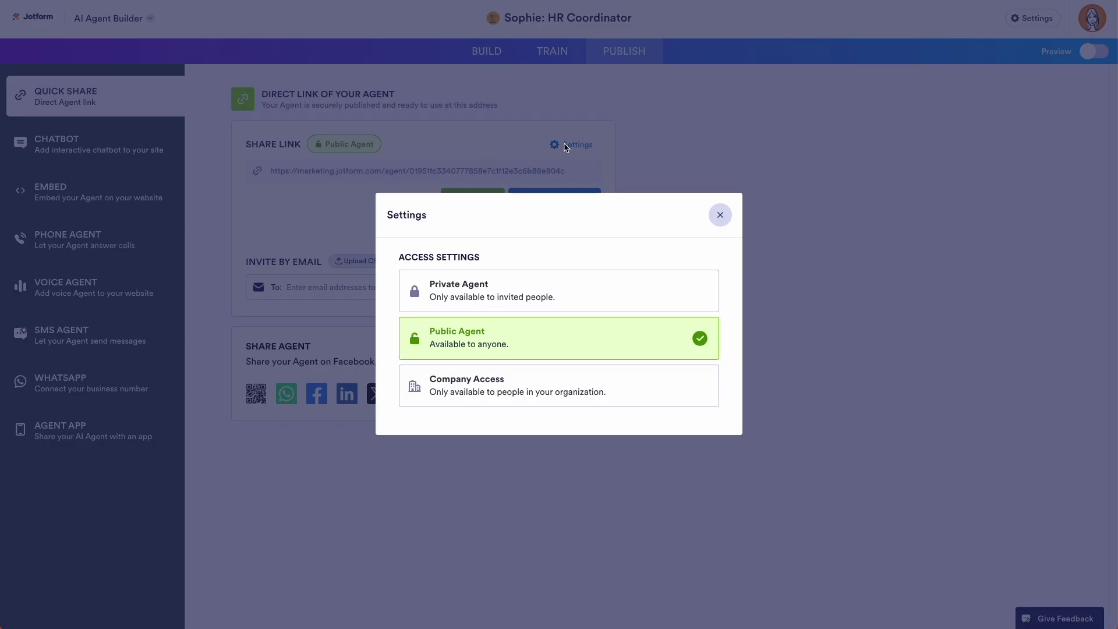
click(570, 387)
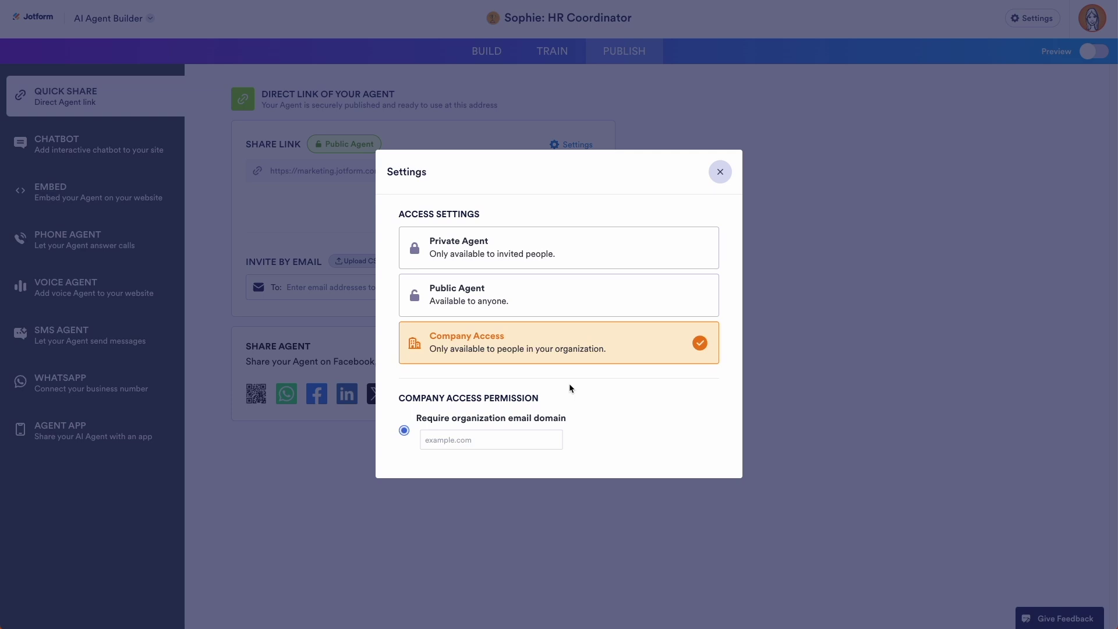
click(719, 174)
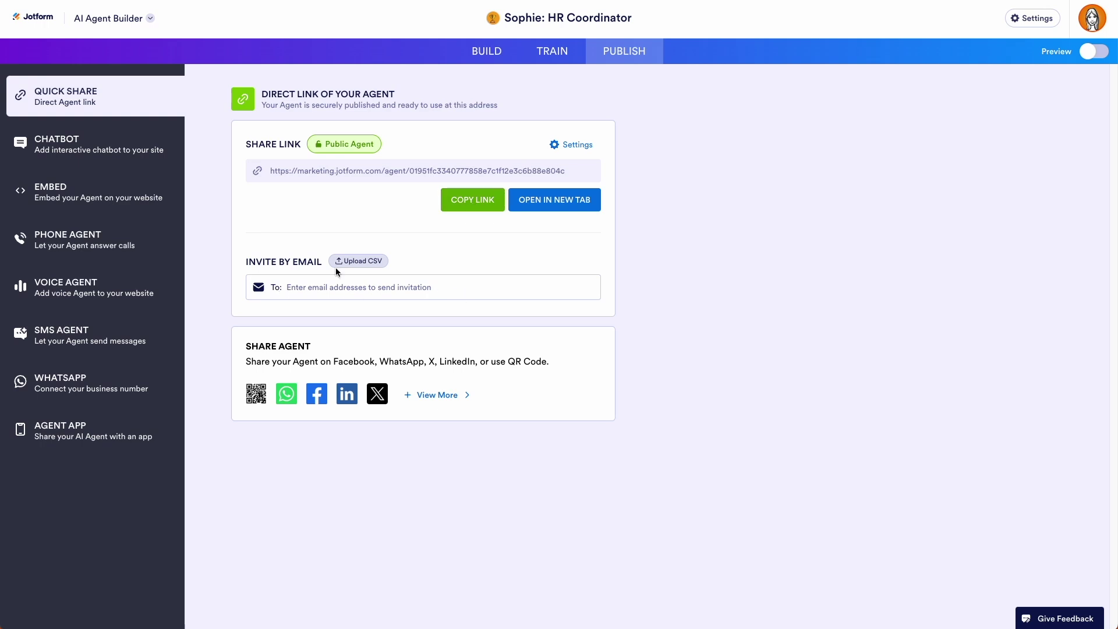
Review the Chatbot (with chat preview), Embed, Phone, Voice, SMS and WhatsApp publishing options.
click(76, 143)
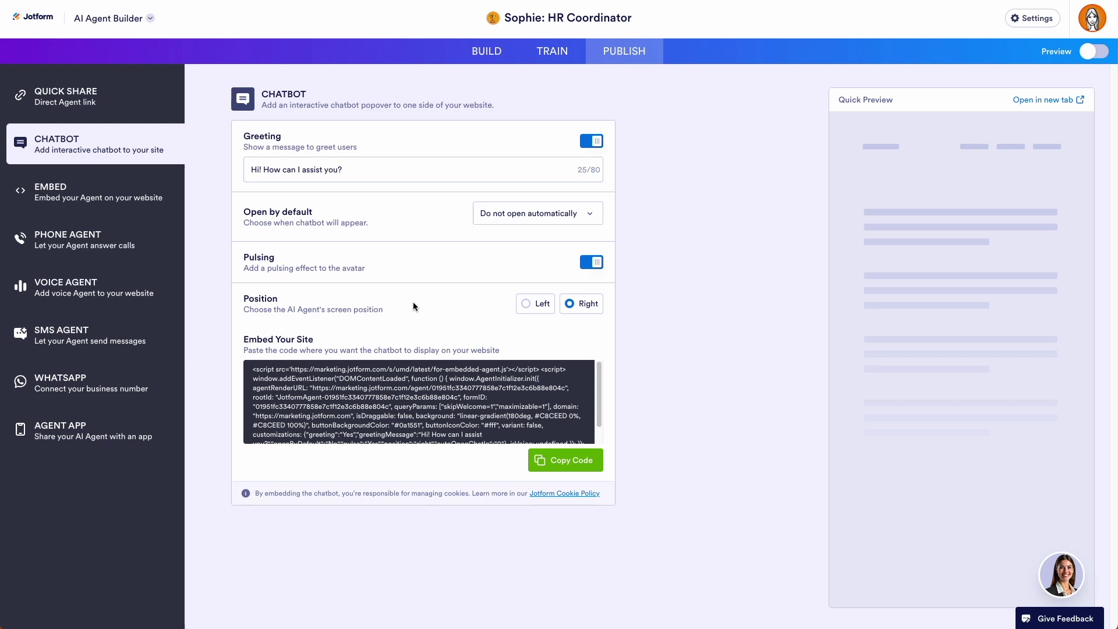
click(1047, 578)
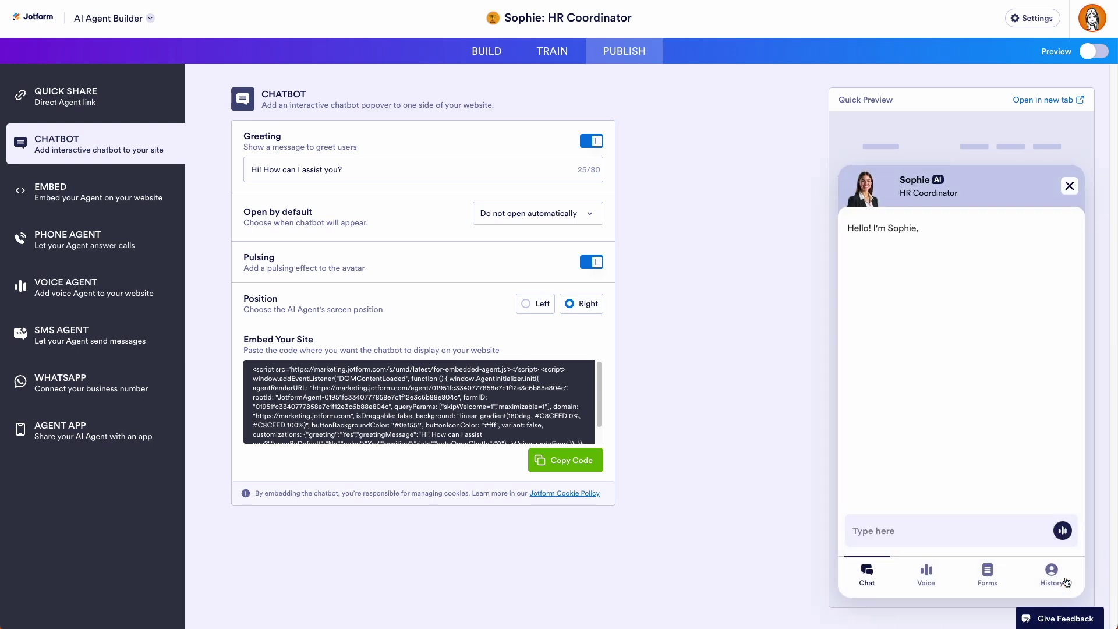
click(47, 194)
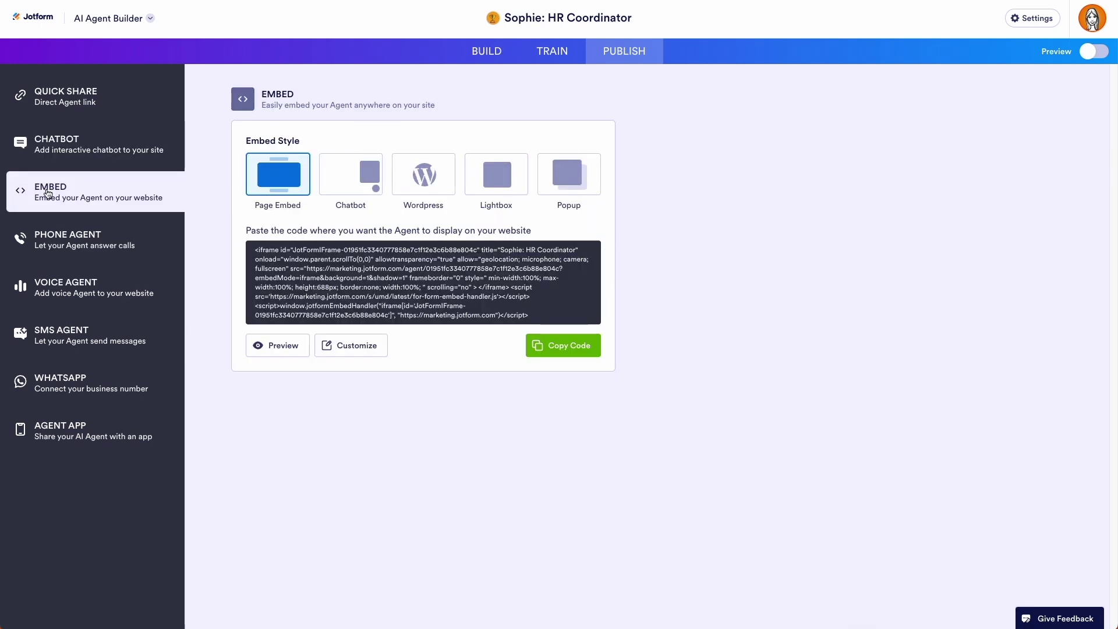
click(64, 251)
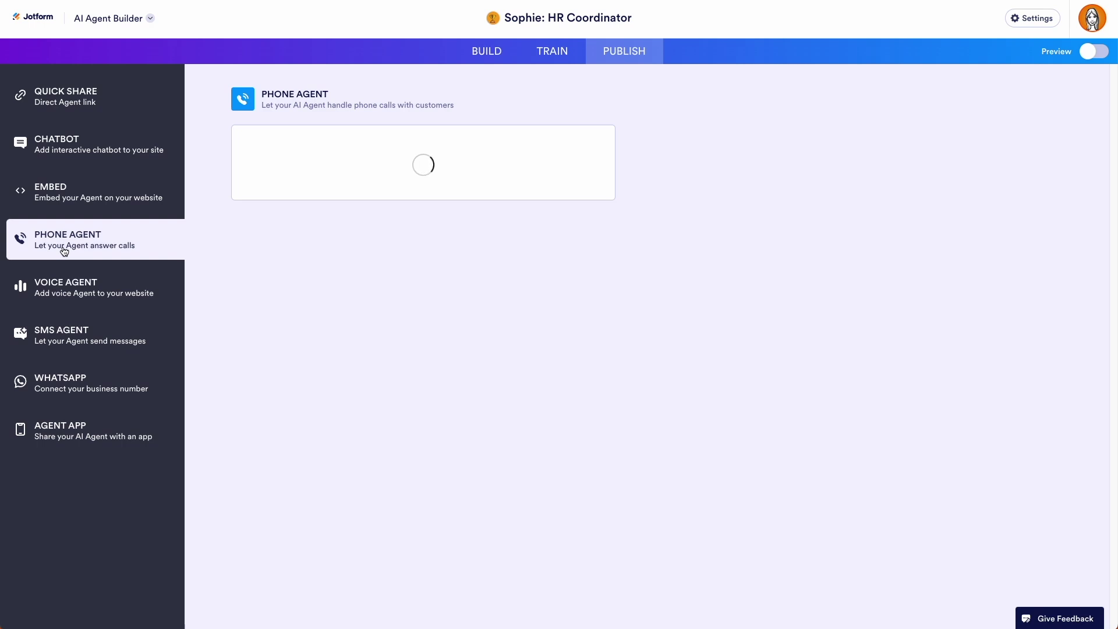
click(67, 284)
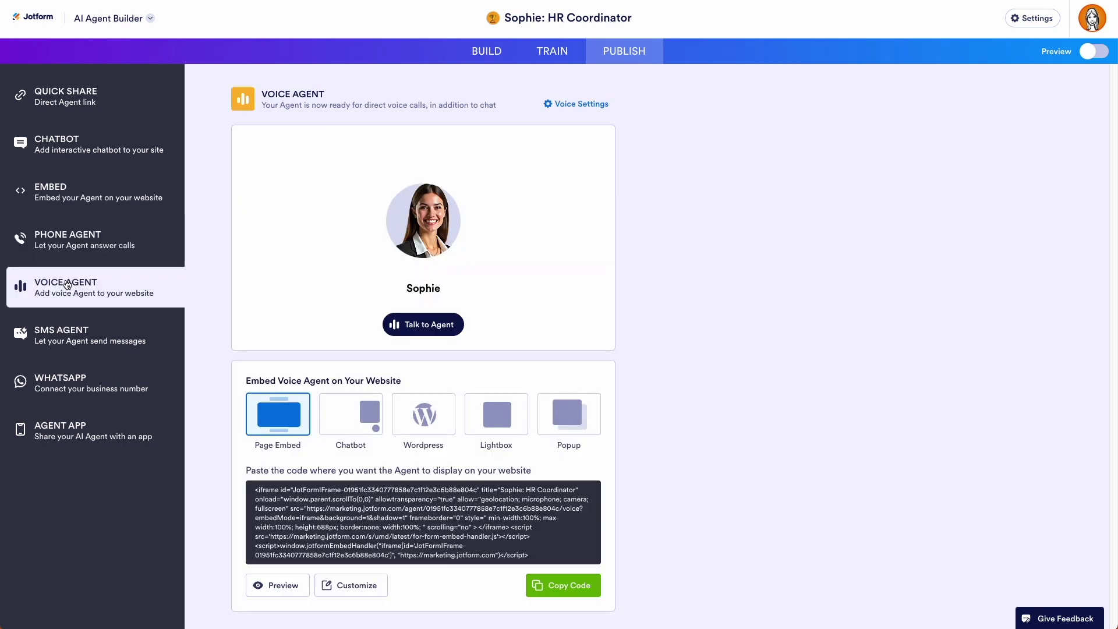
click(64, 341)
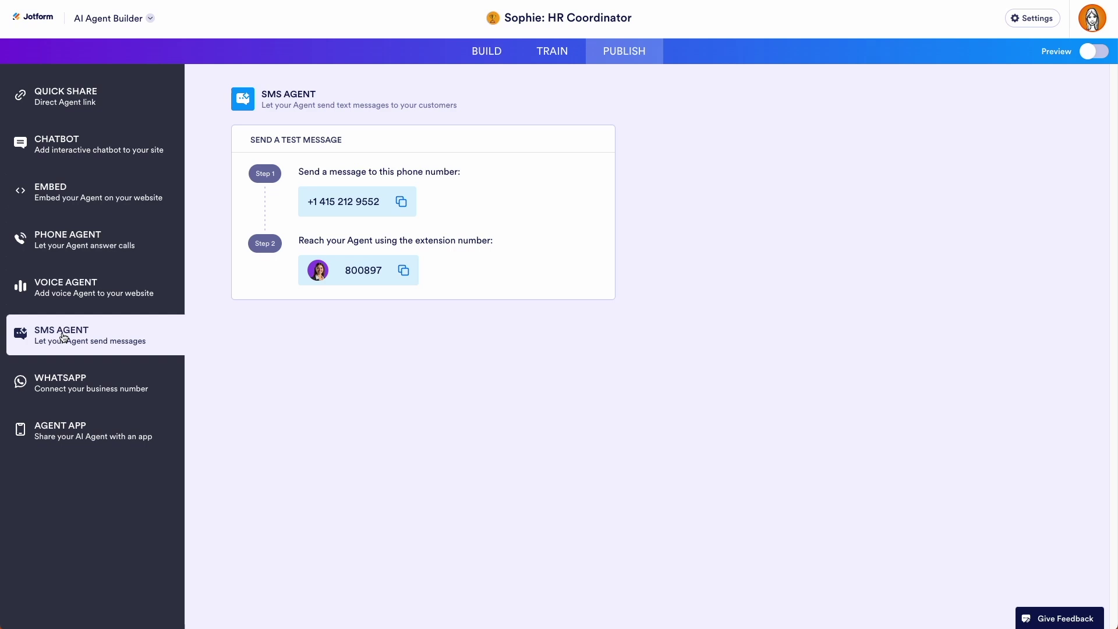
click(74, 389)
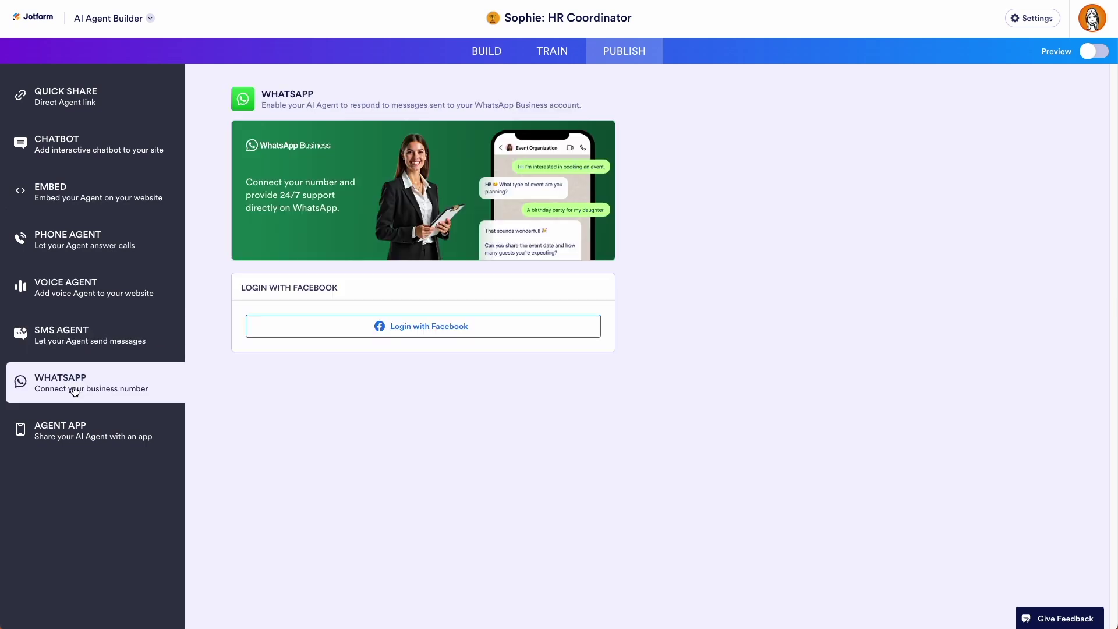
Check the Agent App's icon, name and splash screen settings, then switch push notifications on.
click(75, 429)
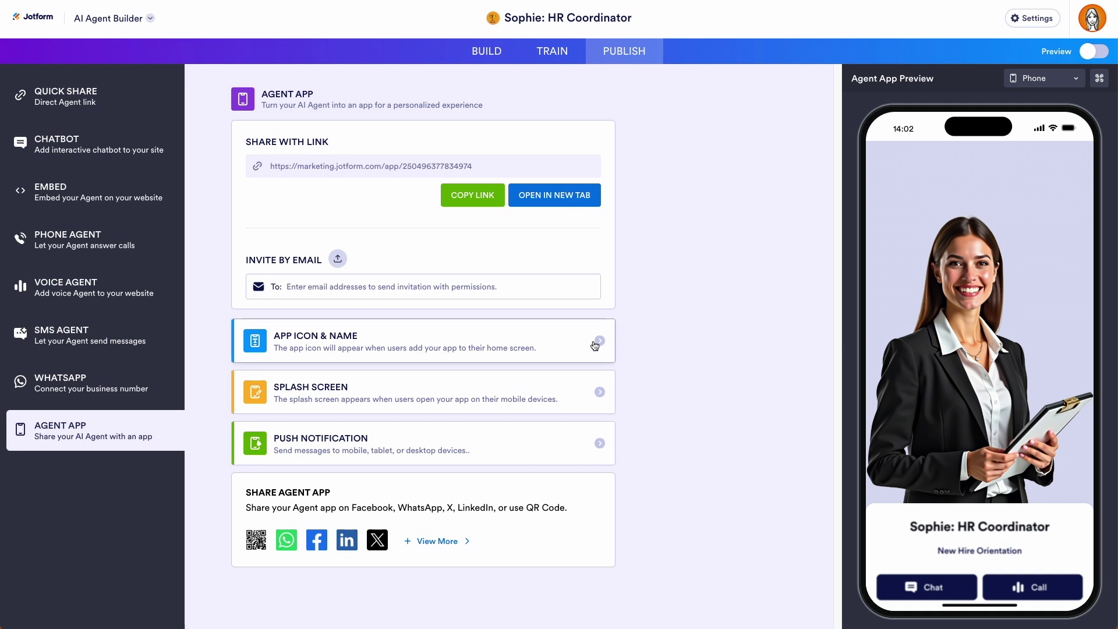
click(595, 344)
click(220, 99)
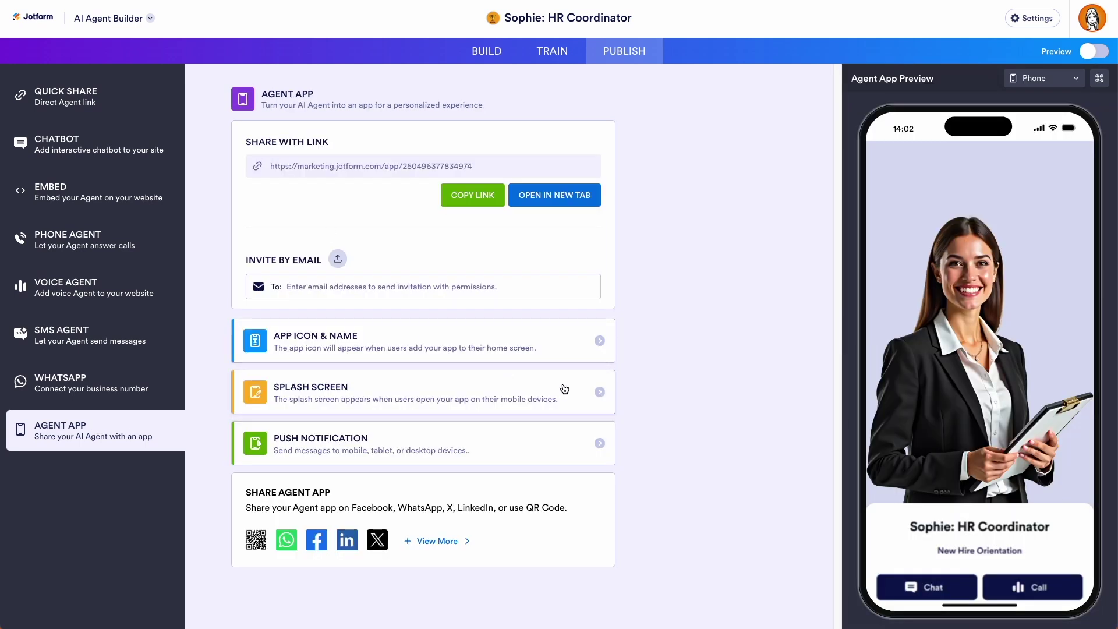
click(582, 392)
click(219, 99)
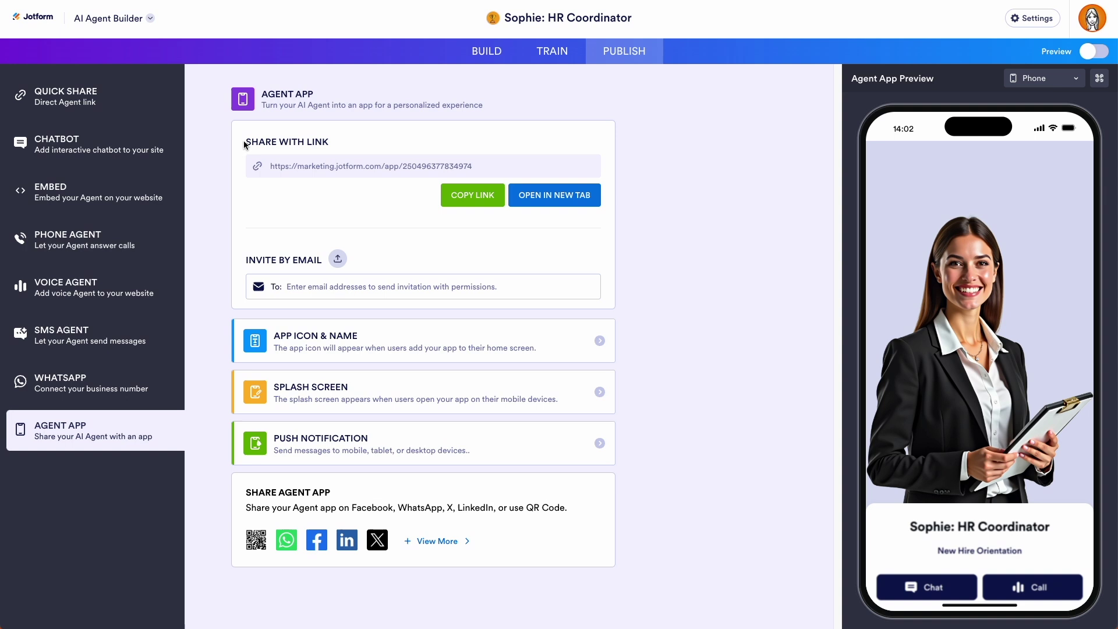
click(551, 455)
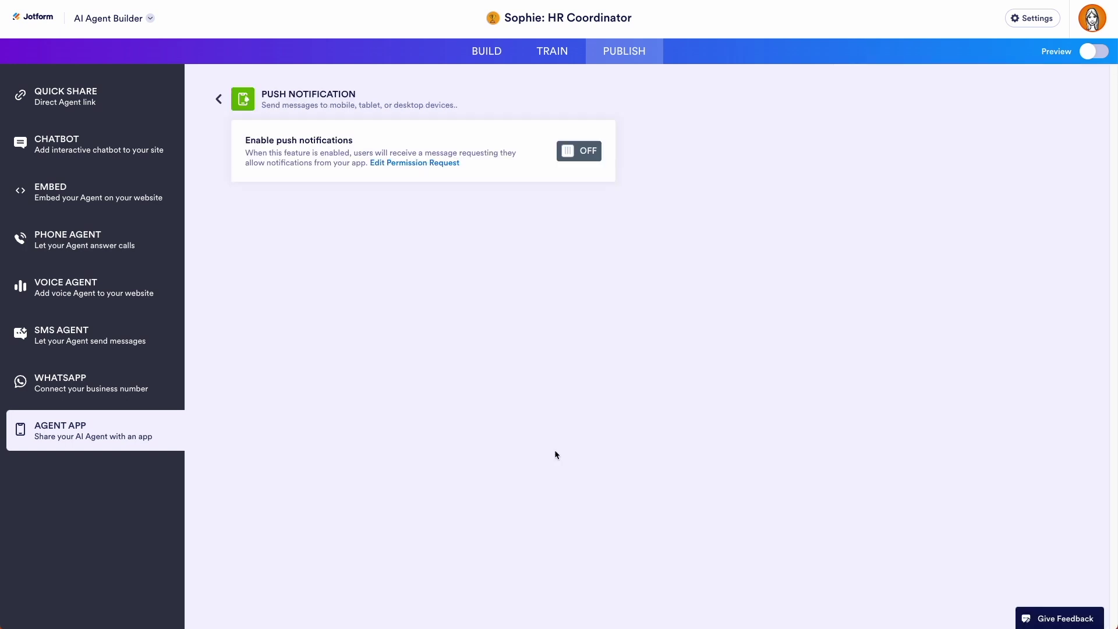
click(573, 152)
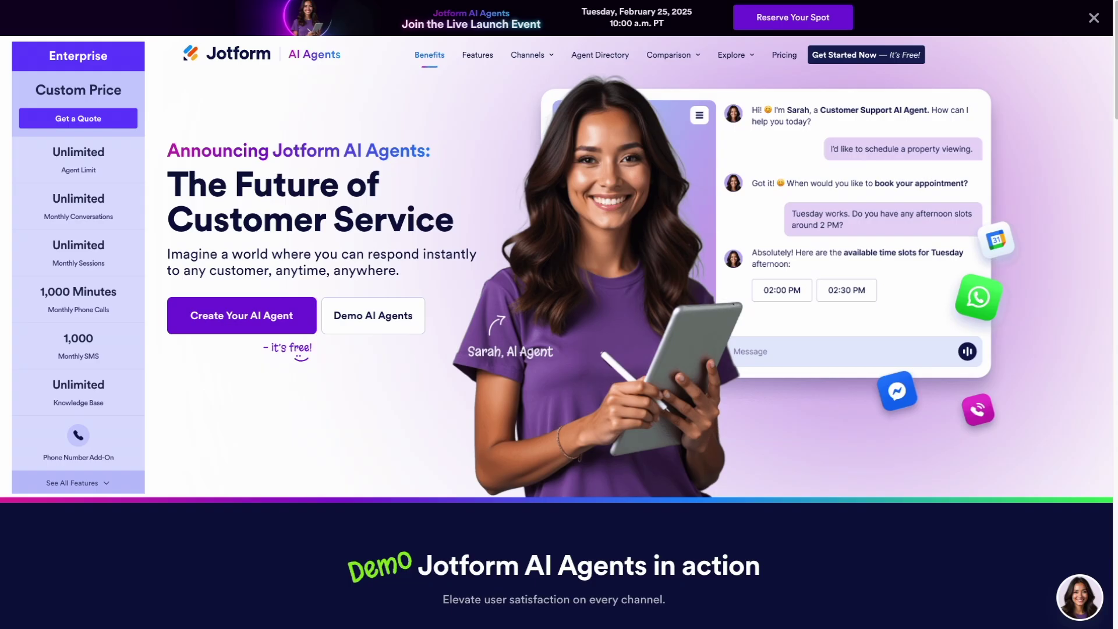